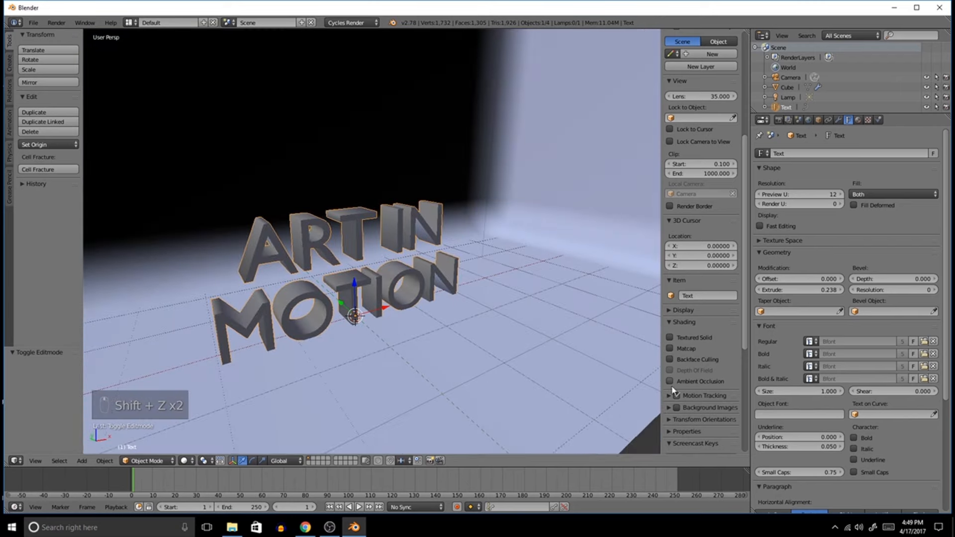
Step: Browse to C:\Windows\Fonts for the text's regular font and show the font files as thumbnails
click(924, 342)
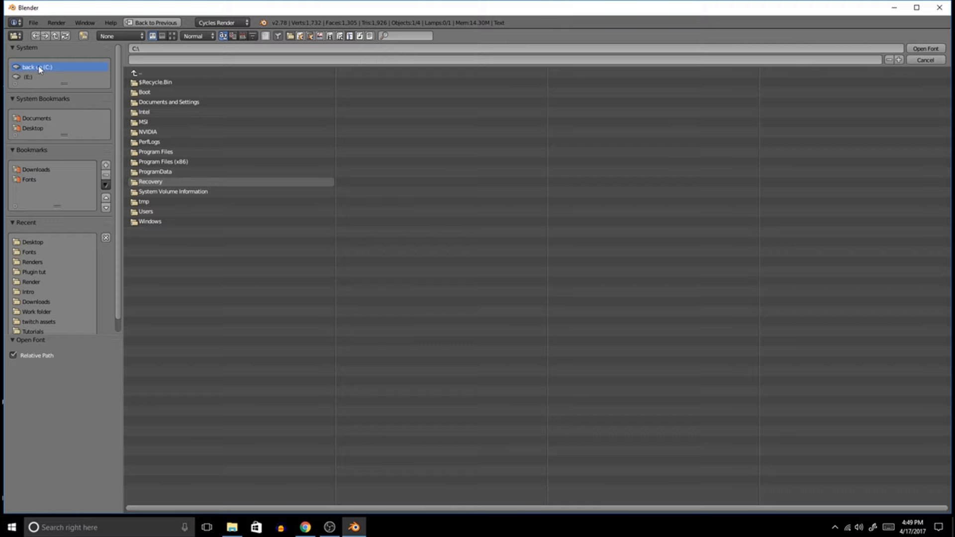
click(149, 220)
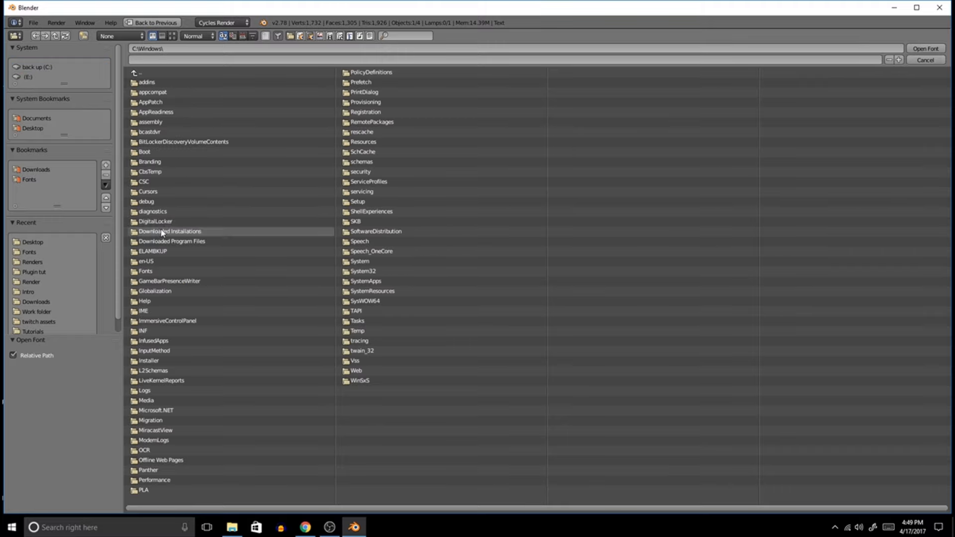
click(148, 272)
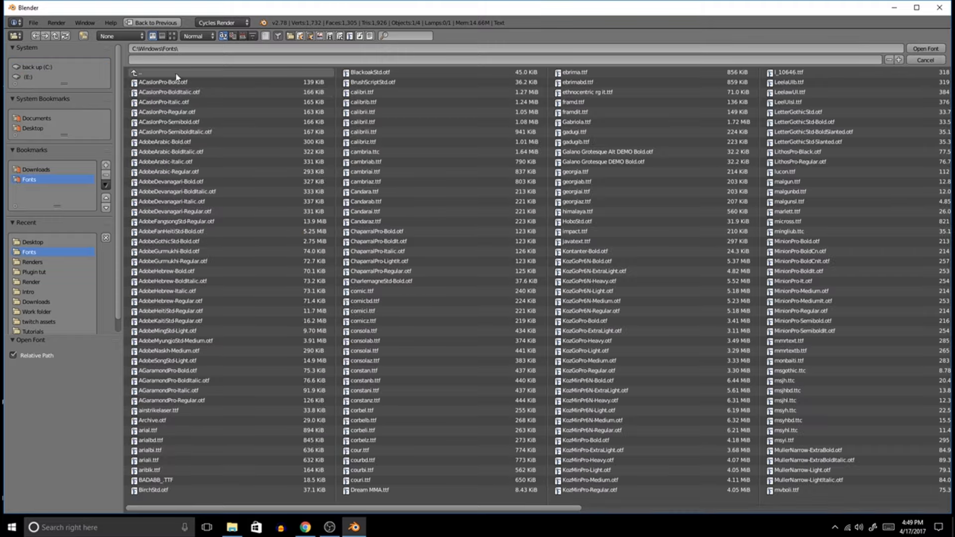
click(172, 35)
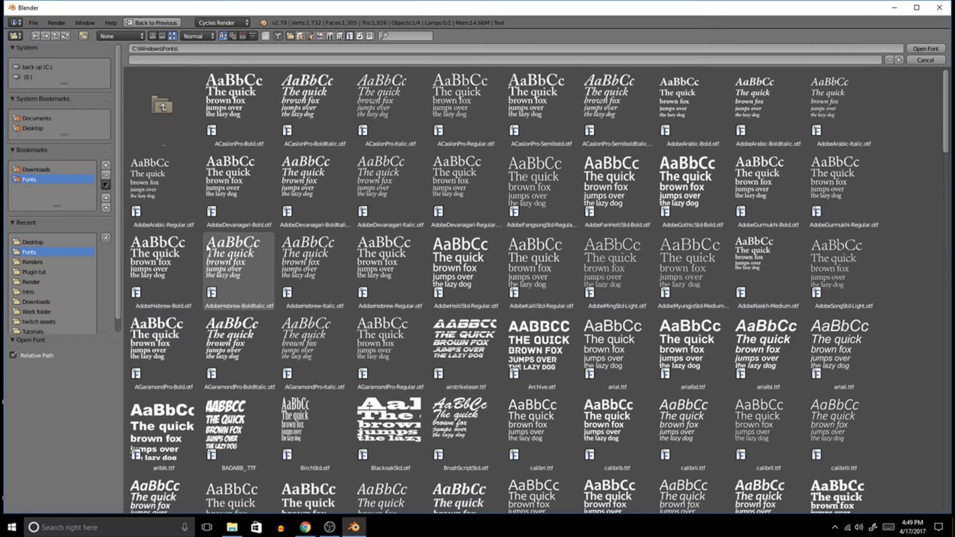
Step: Load SF Sports Night Upright.ttf as the regular font of the text object
scroll(665, 307, down, 1)
scroll(665, 308, down, 10)
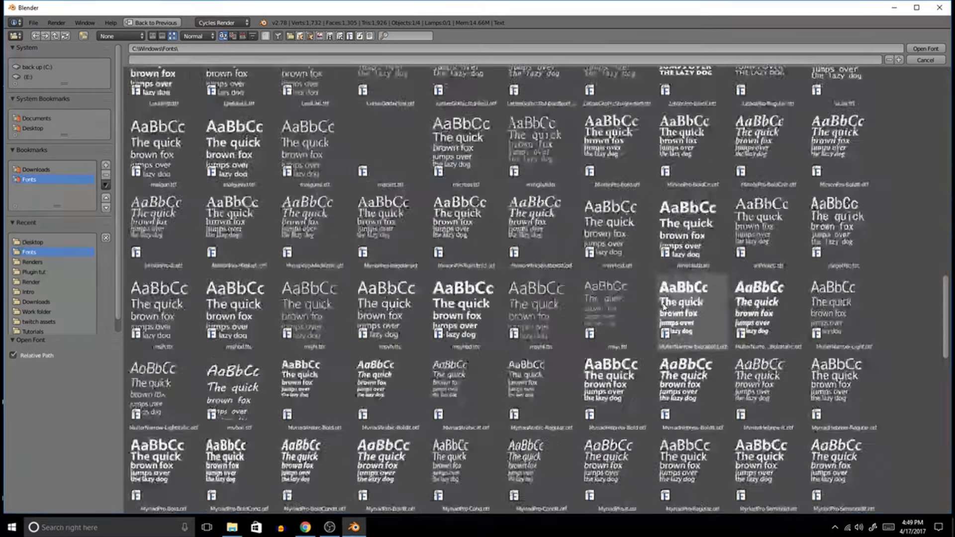
scroll(665, 308, down, 10)
click(829, 345)
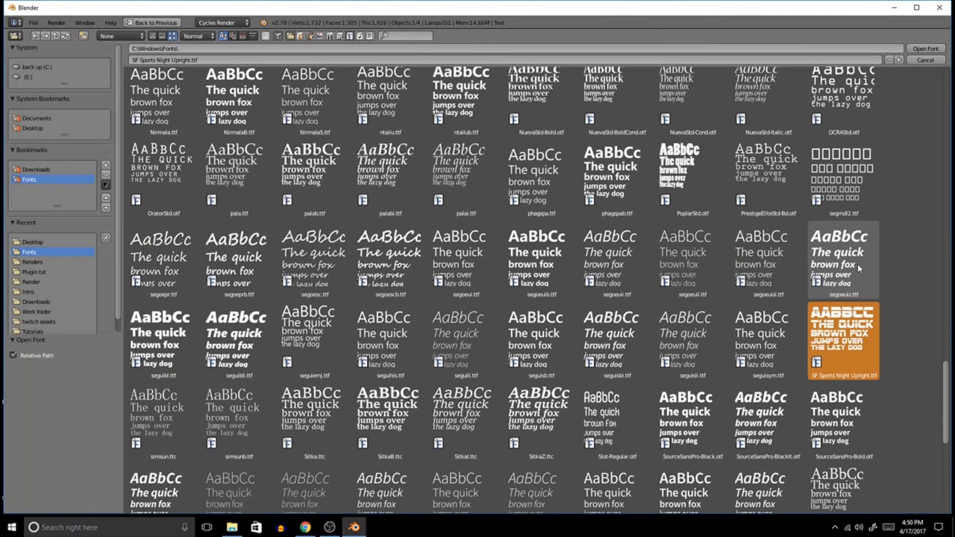
click(925, 48)
key(shift+z)
key(shift+z)
Step: Convert the text object to a mesh
mouse_move(417, 285)
middle_down()
mouse_move(510, 248)
mouse_move(521, 293)
mouse_move(455, 290)
mouse_move(465, 255)
mouse_move(491, 249)
mouse_move(466, 267)
middle_up()
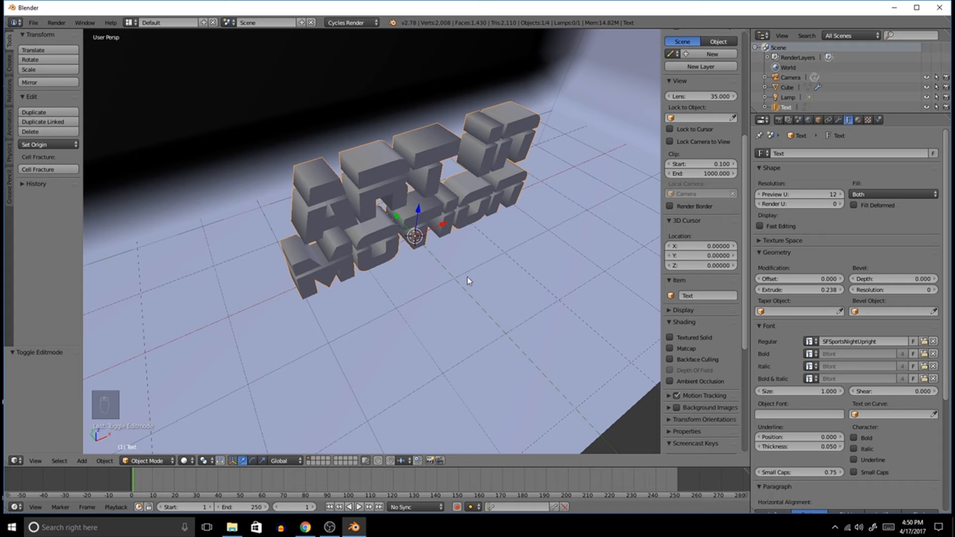
middle_drag(472, 247, 522, 166)
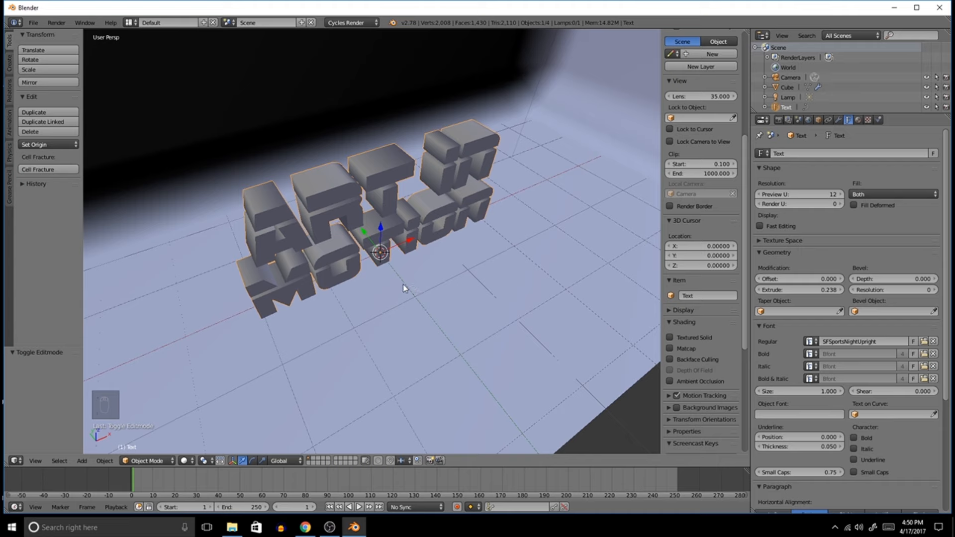
key(alt+c)
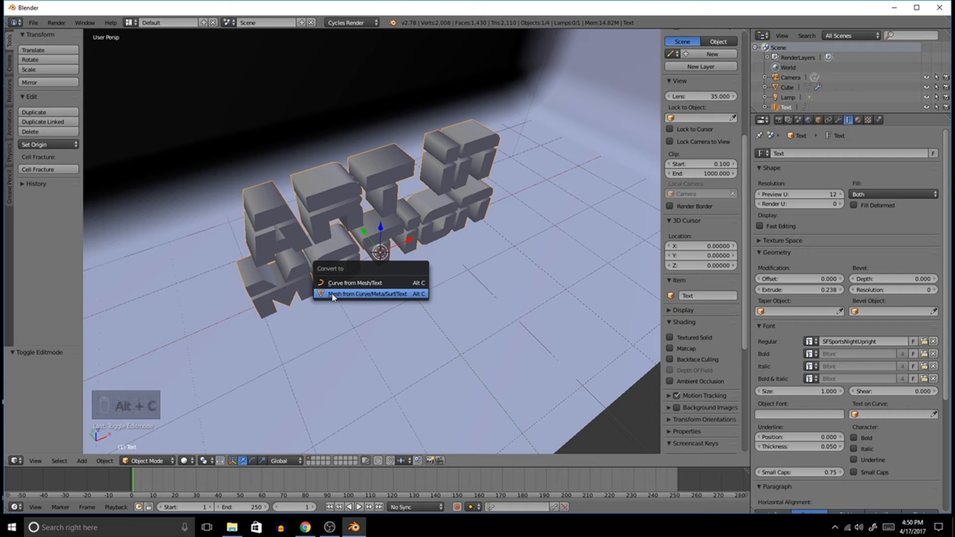
click(391, 295)
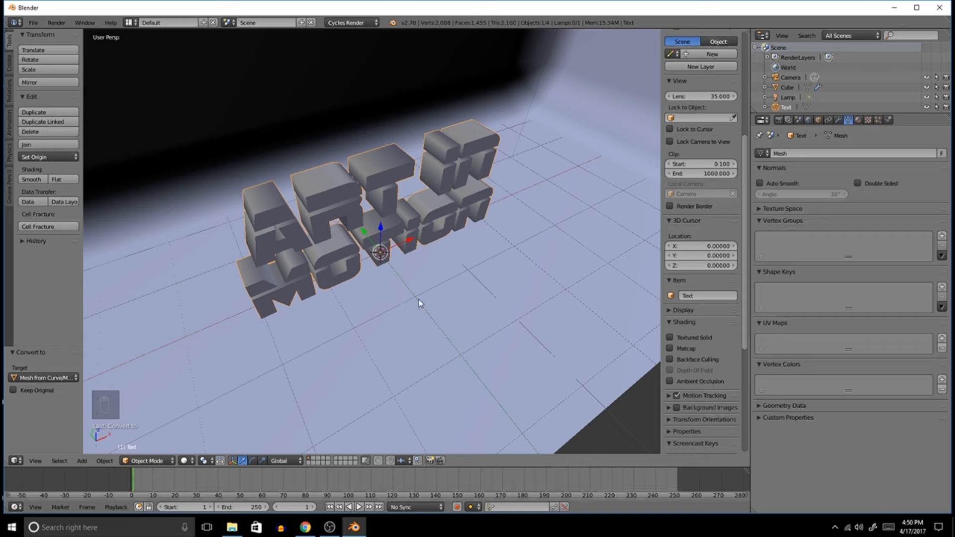
Step: Select the entire text mesh in Edit Mode and remove its duplicate vertices
alt+middle_drag(419, 303, 411, 298)
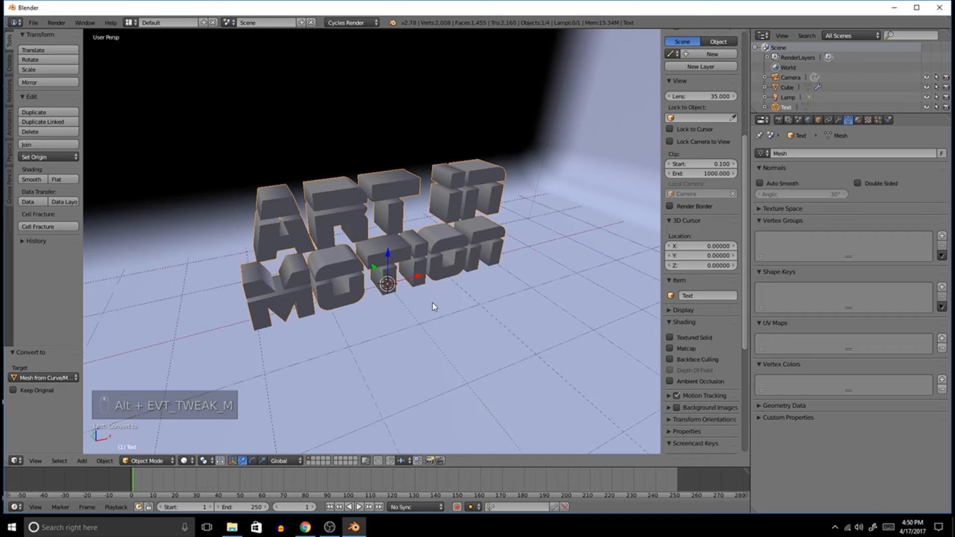
key(Tab)
middle_drag(432, 307, 427, 226)
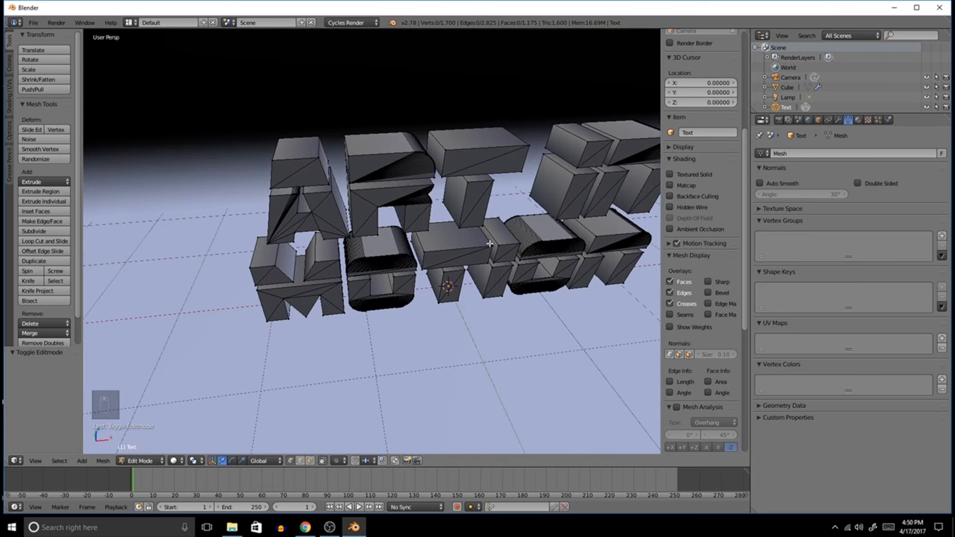
middle_drag(490, 244, 506, 219)
key(a)
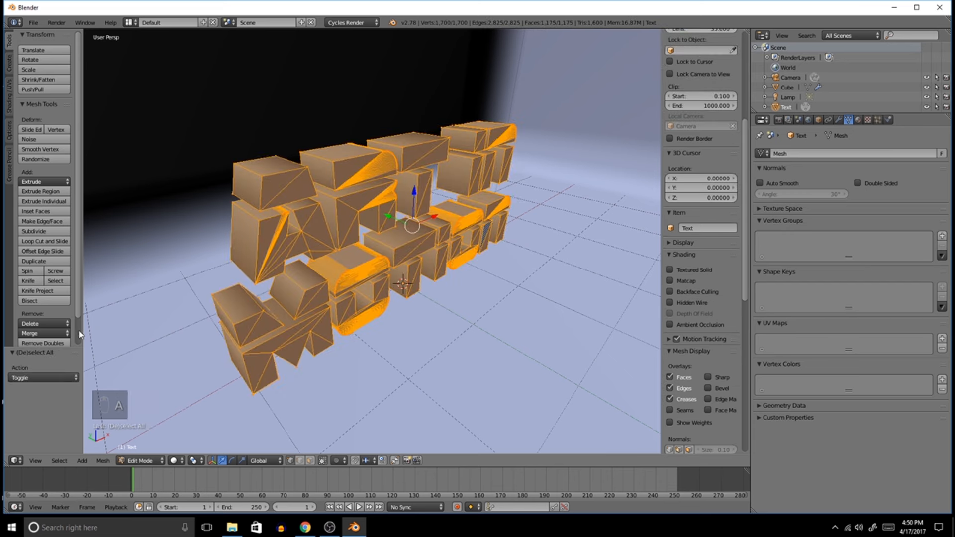
scroll(80, 335, down, 2)
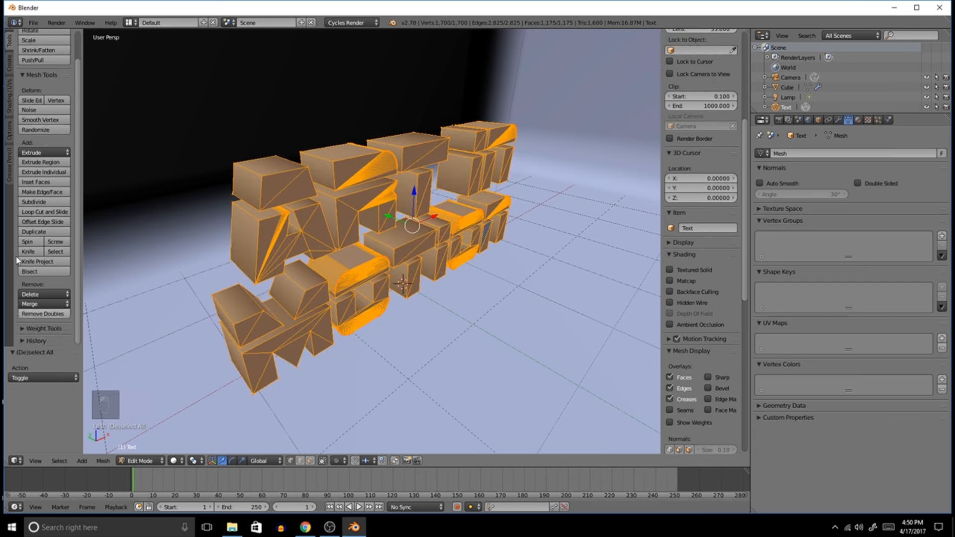
click(48, 314)
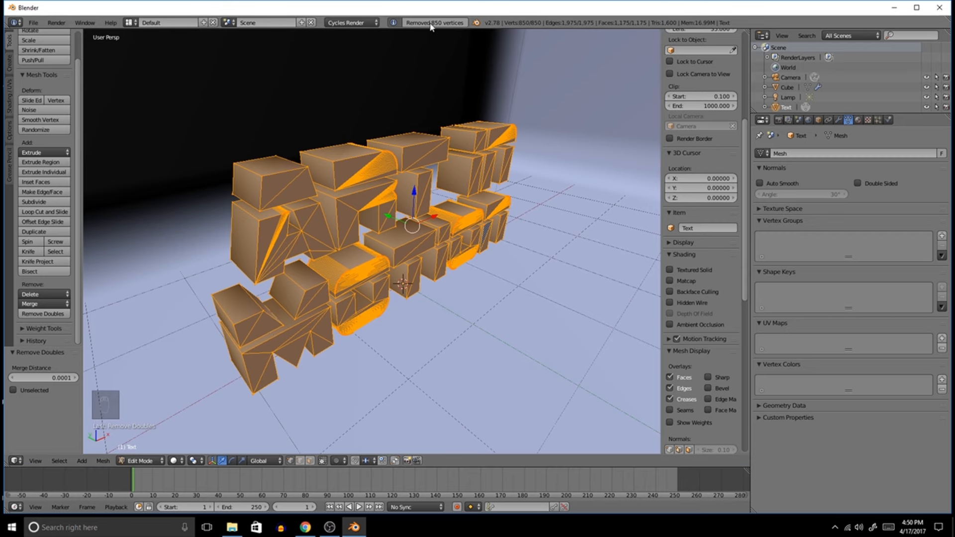
key(Tab)
key(Tab)
key(Tab)
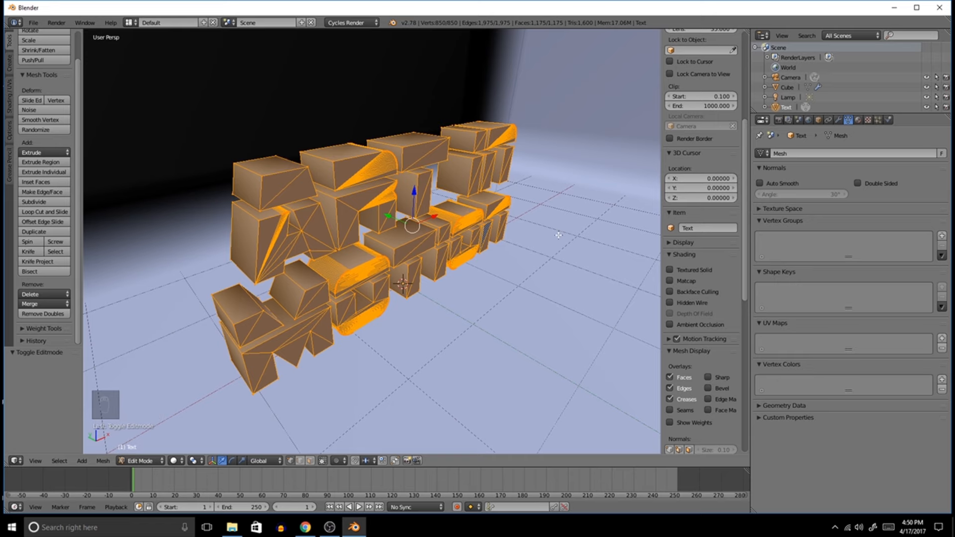
Step: View the mesh in top orthographic view and reduce the selection to a single vertex on the letters' front edge
key(KP_5)
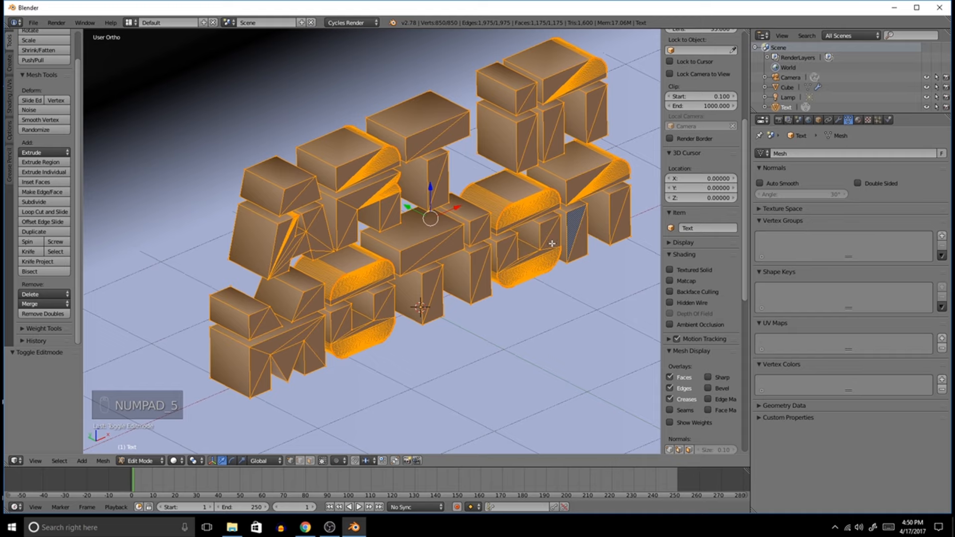
key(KP_7)
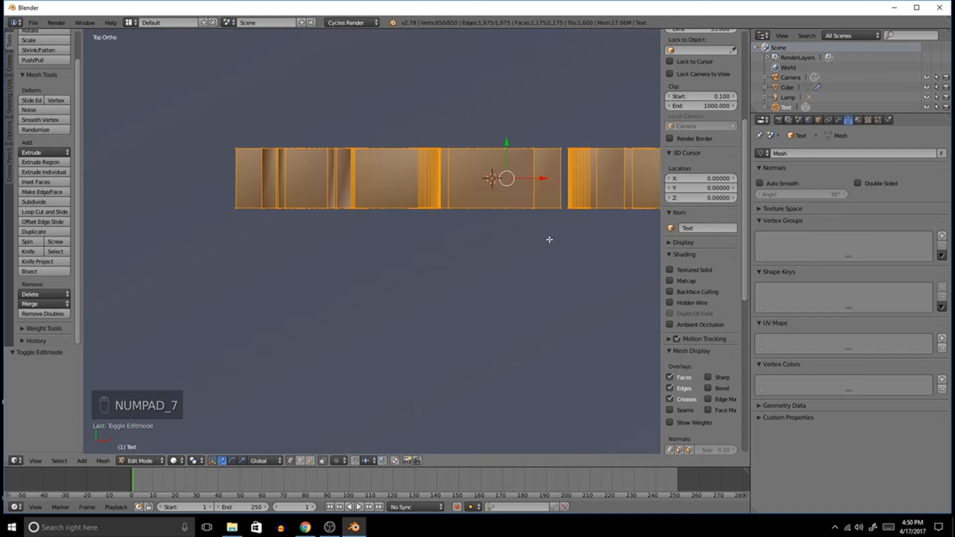
shift+middle_drag(530, 225, 397, 219)
right_click(397, 219)
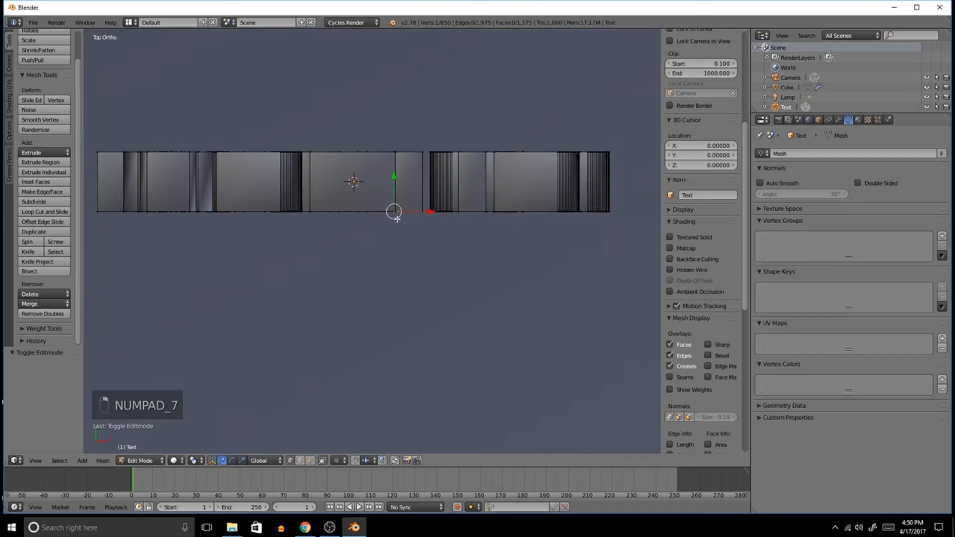
Step: Try to box-select the front row of vertices across all the letters from the top view
scroll(494, 262, down, 2)
key(b)
drag(607, 290, 135, 223)
middle_drag(305, 301, 360, 237)
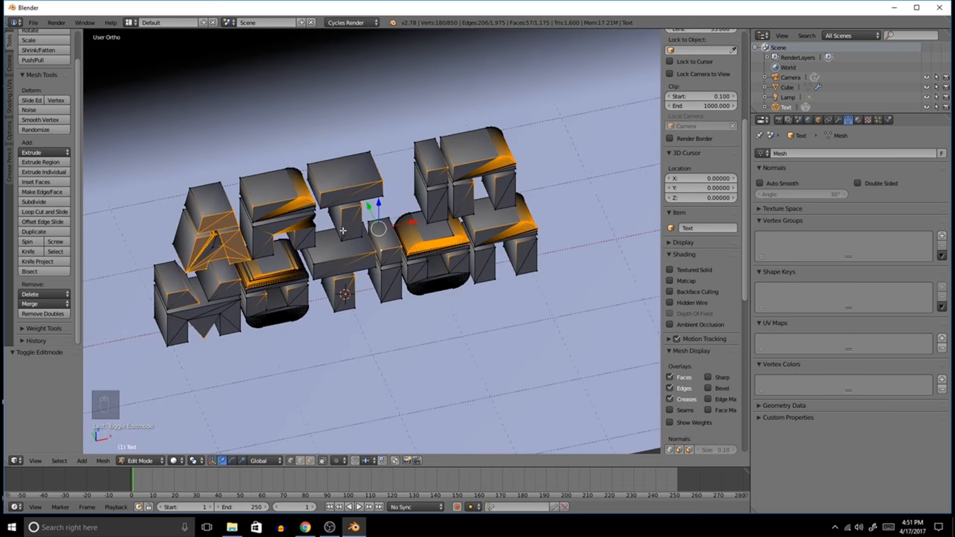
Step: Allow selecting hidden geometry and box-select all front vertices of the letters from top orthographic view
key(KP_5)
key(KP_7)
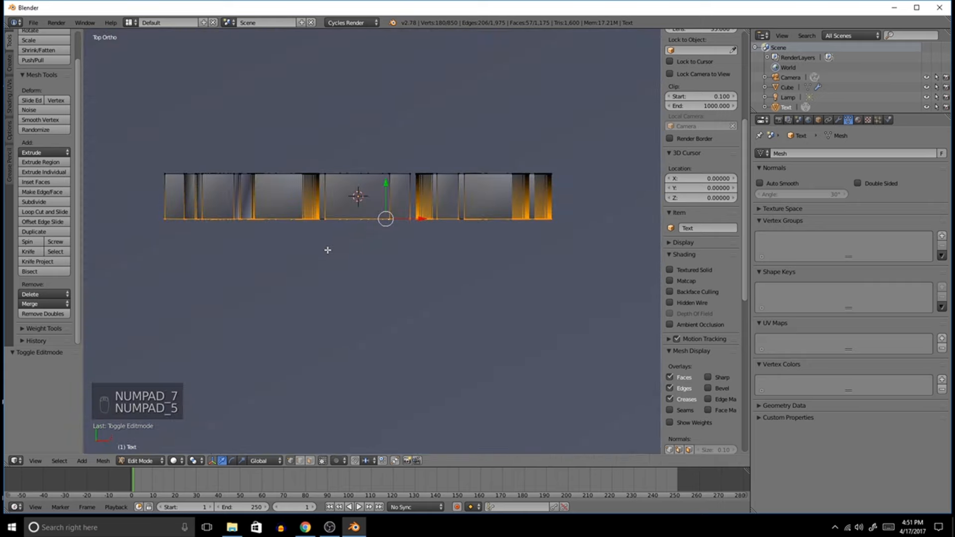
click(323, 462)
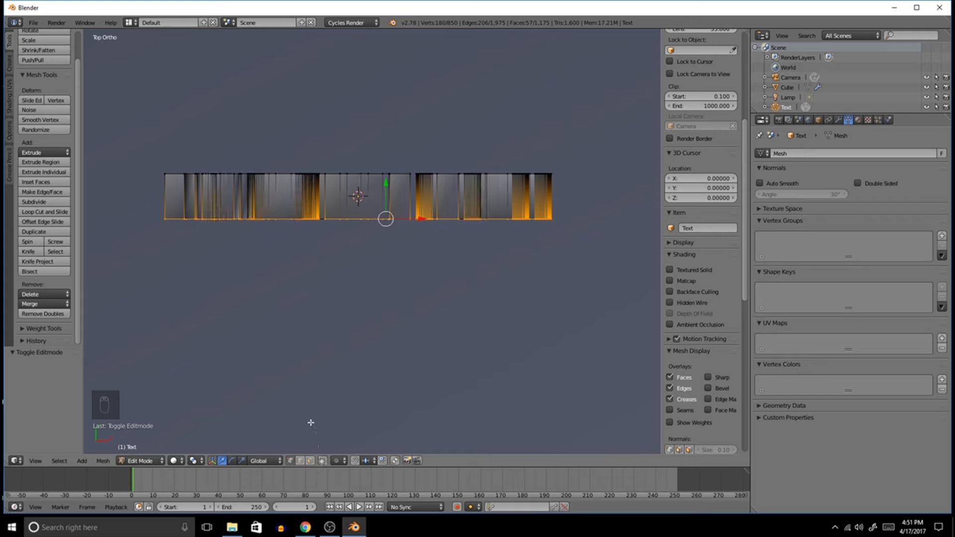
key(b)
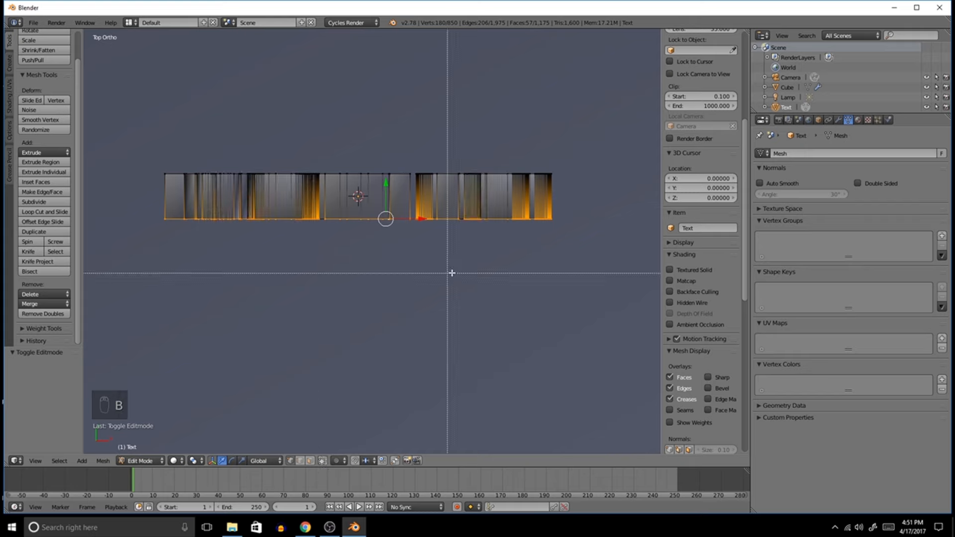
drag(612, 275, 123, 209)
middle_drag(527, 309, 536, 237)
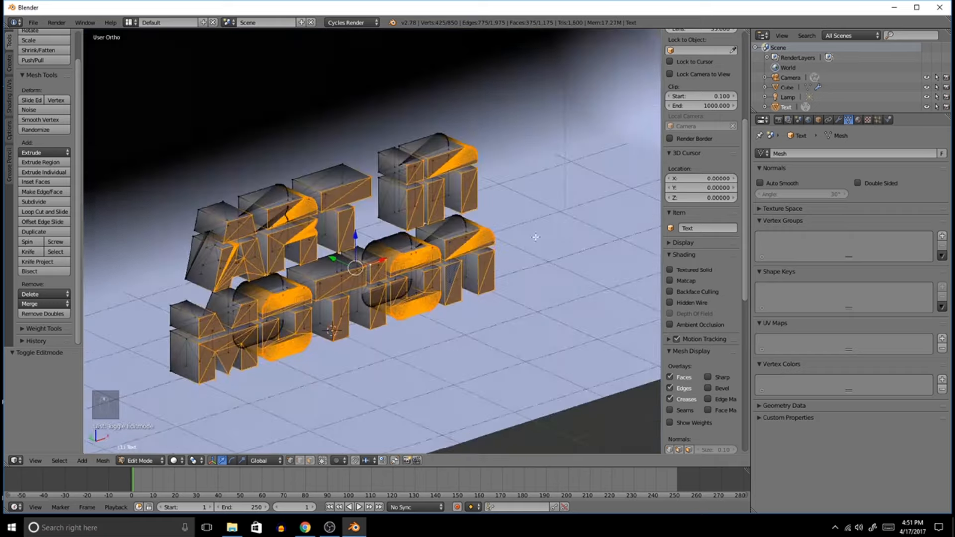
Step: Add a material slot to the text with a new Diffuse BSDF material coloured orange, and check it in preview and rendered shading
click(862, 123)
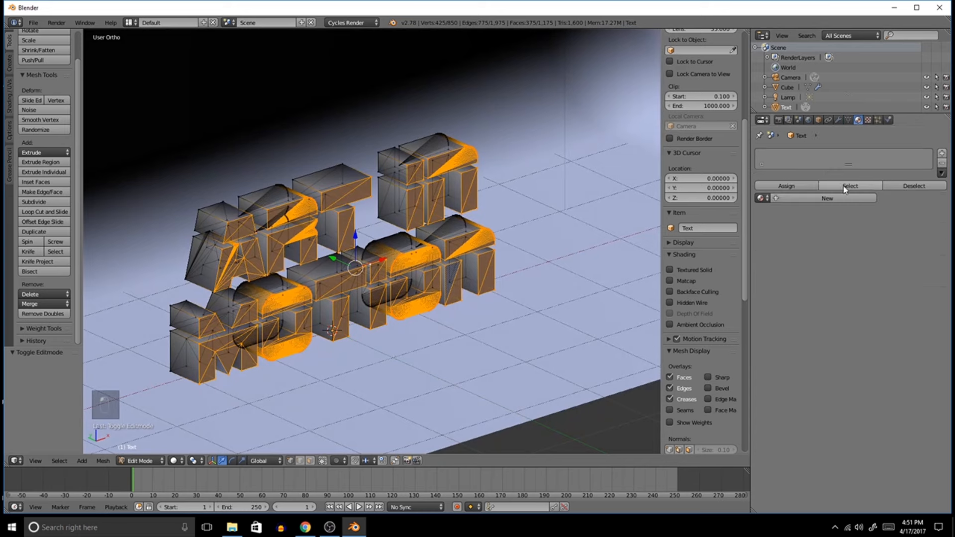
click(942, 153)
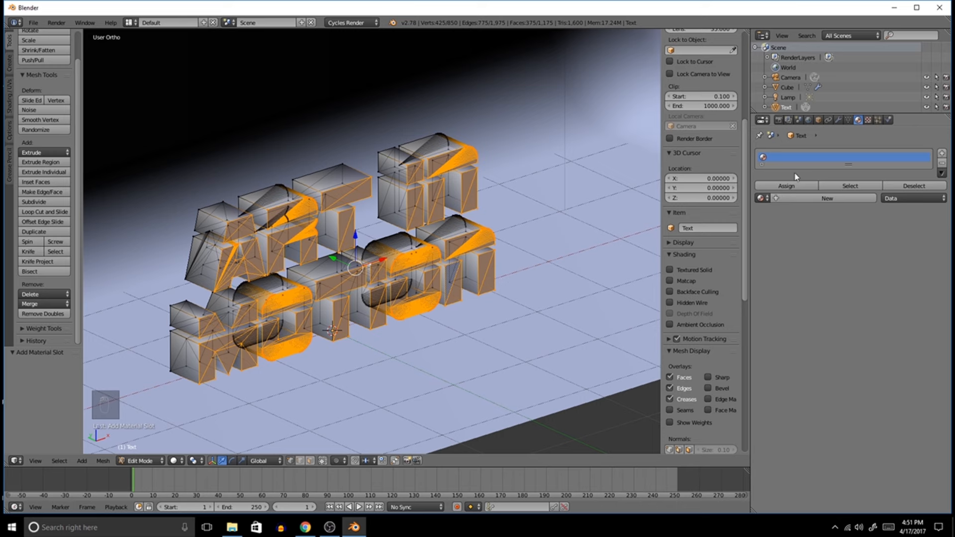
click(817, 199)
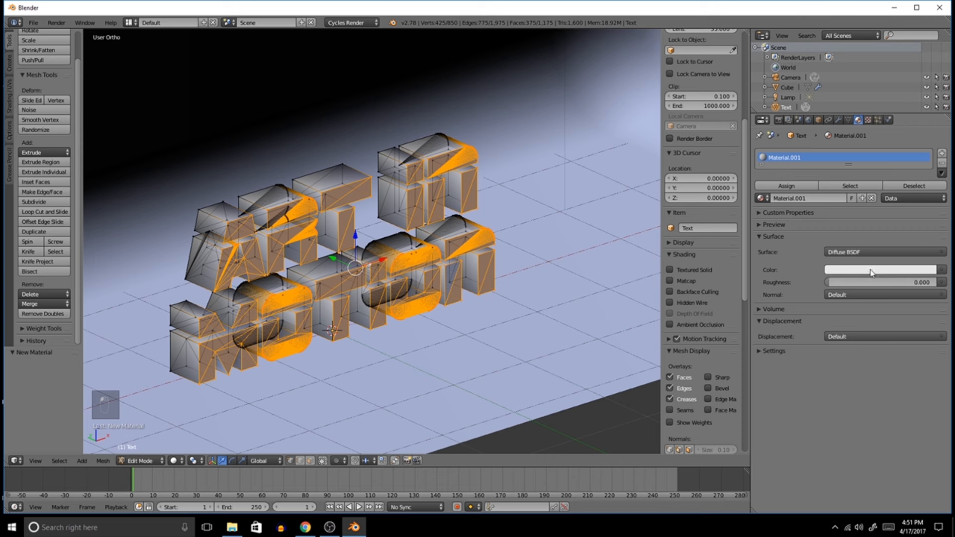
click(877, 271)
drag(891, 157, 862, 194)
key(shift+z)
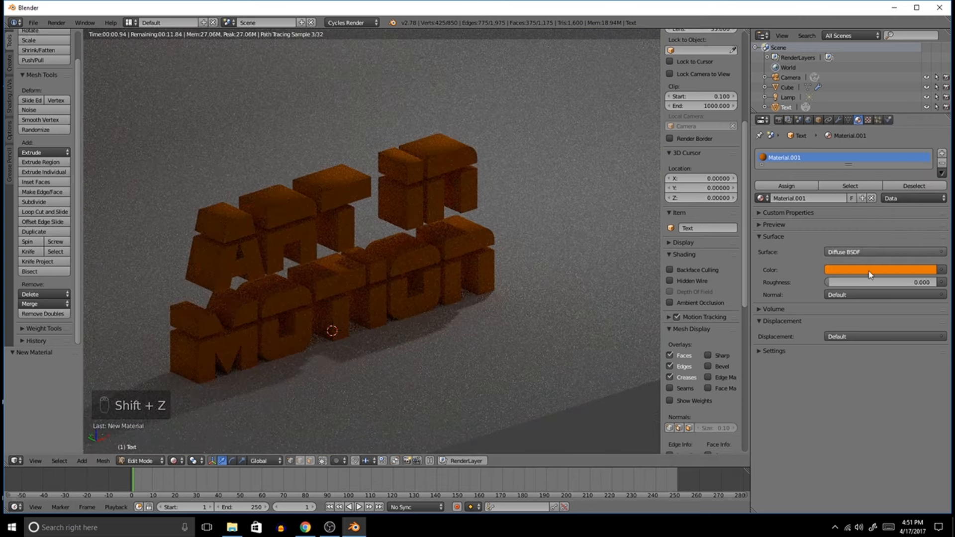
click(845, 224)
key(shift+z)
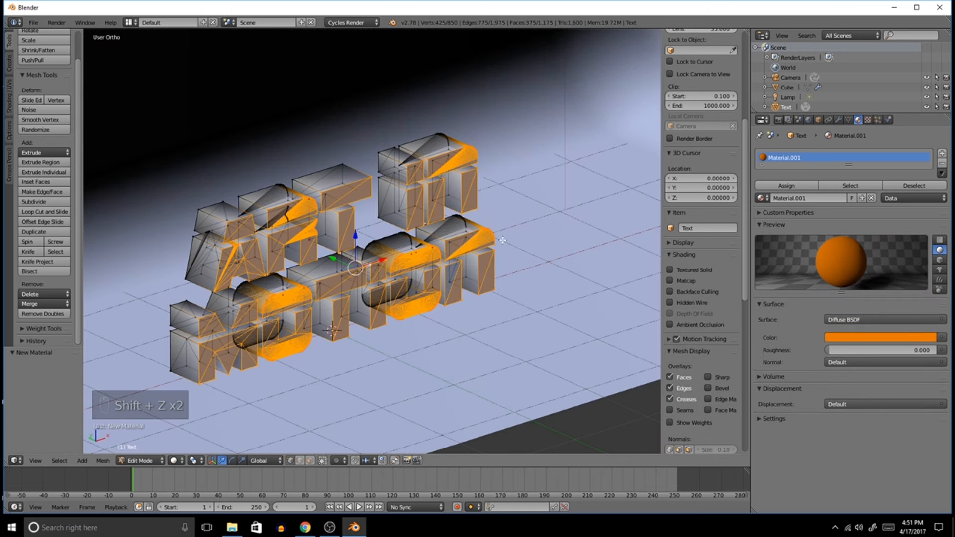
Step: Add a second material slot to the text with a new material left at the white Diffuse BSDF
click(941, 159)
click(801, 222)
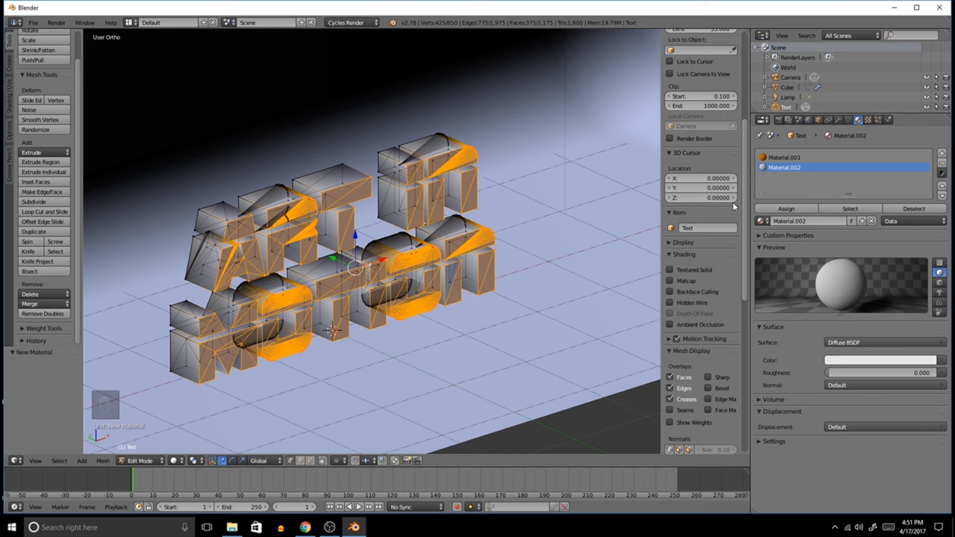
key(shift+z)
key(shift+z)
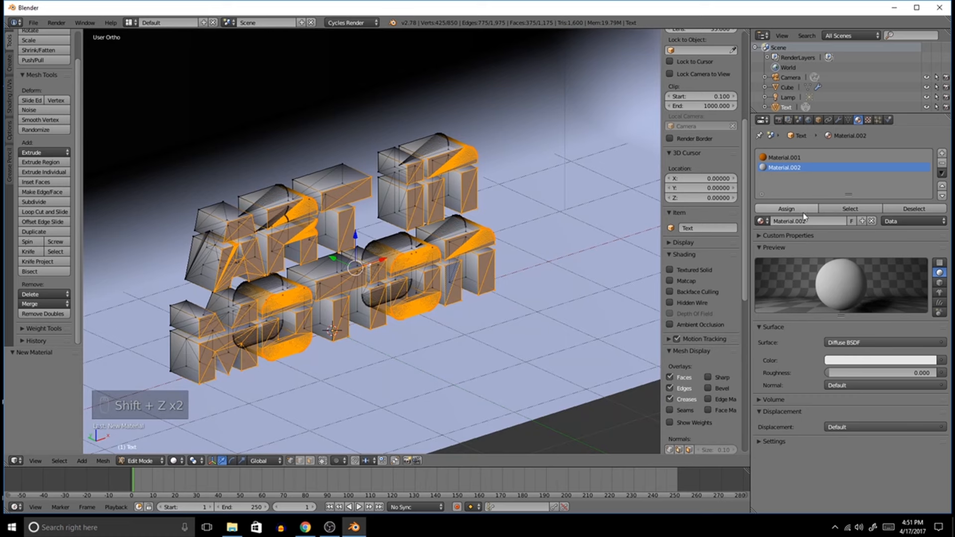
Step: Assign the white material to the selected front faces of the letters and check the two-colour text in rendered shading
click(770, 214)
click(796, 210)
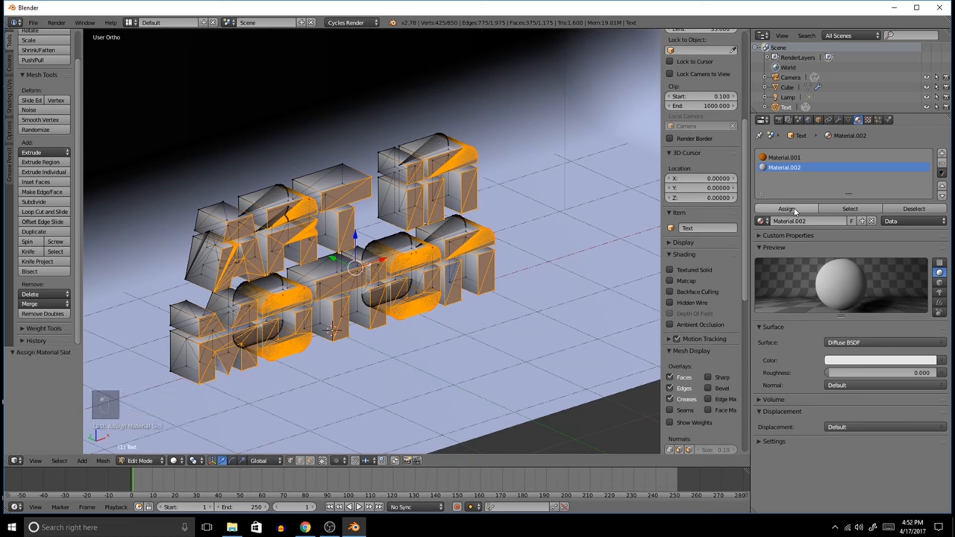
key(shift+z)
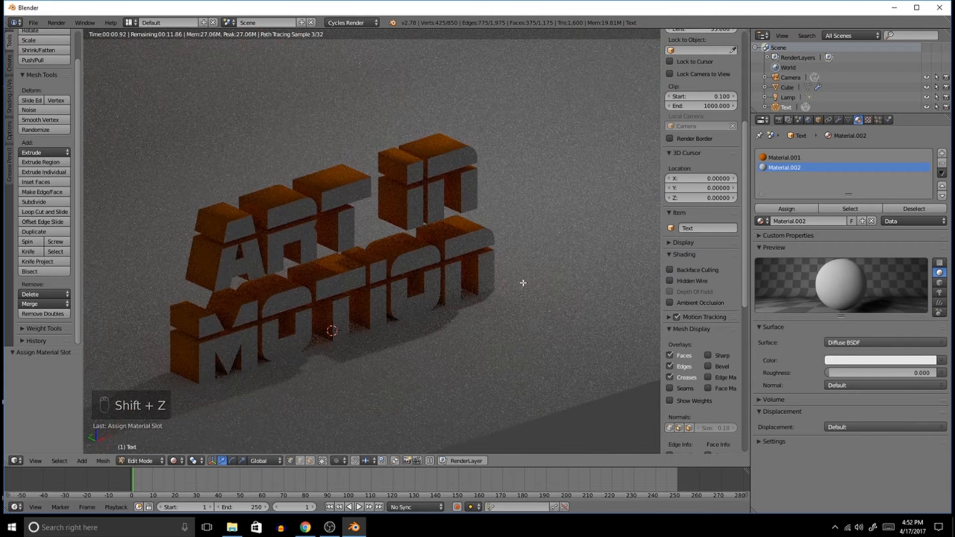
middle_drag(538, 243, 456, 220)
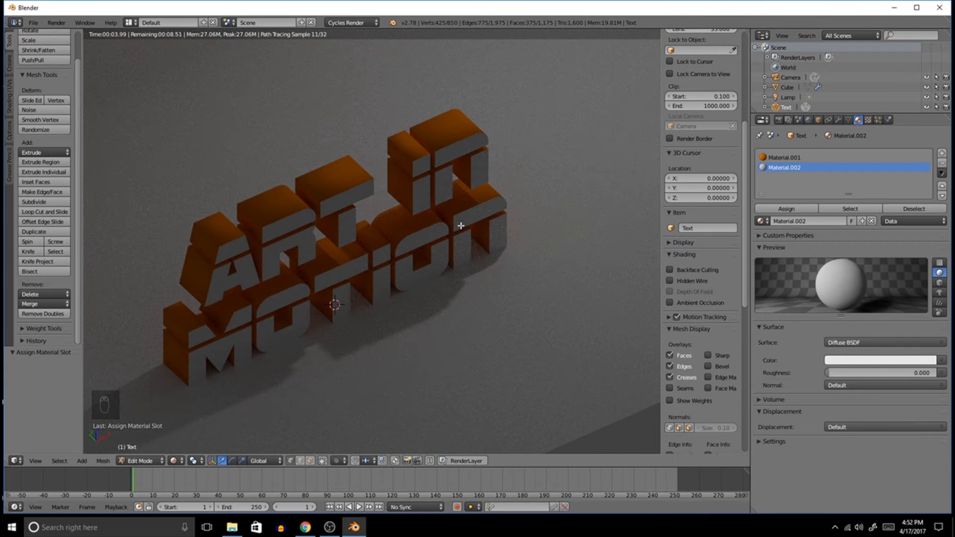
key(shift+z)
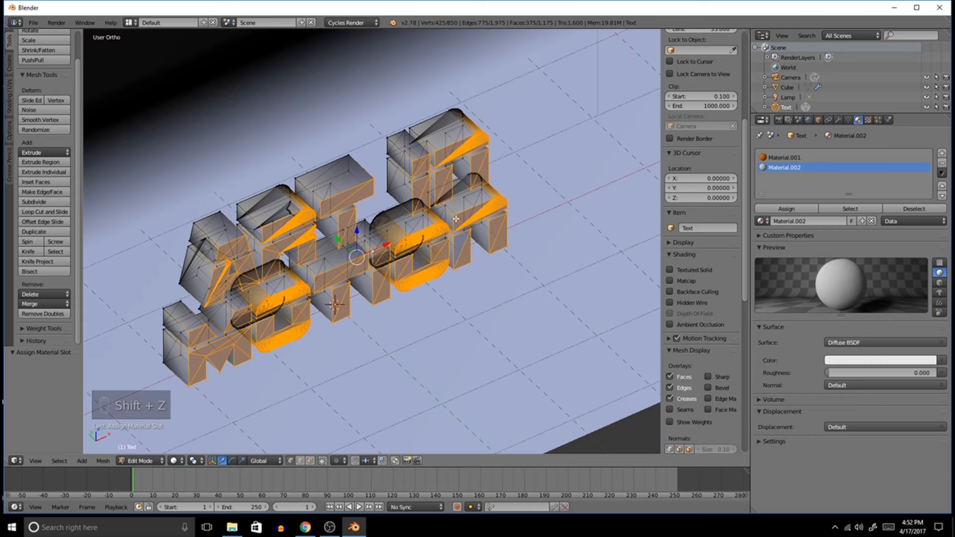
Step: Select the whole text mesh, separate it by loose parts, and return to Object Mode
middle_drag(459, 217, 474, 176)
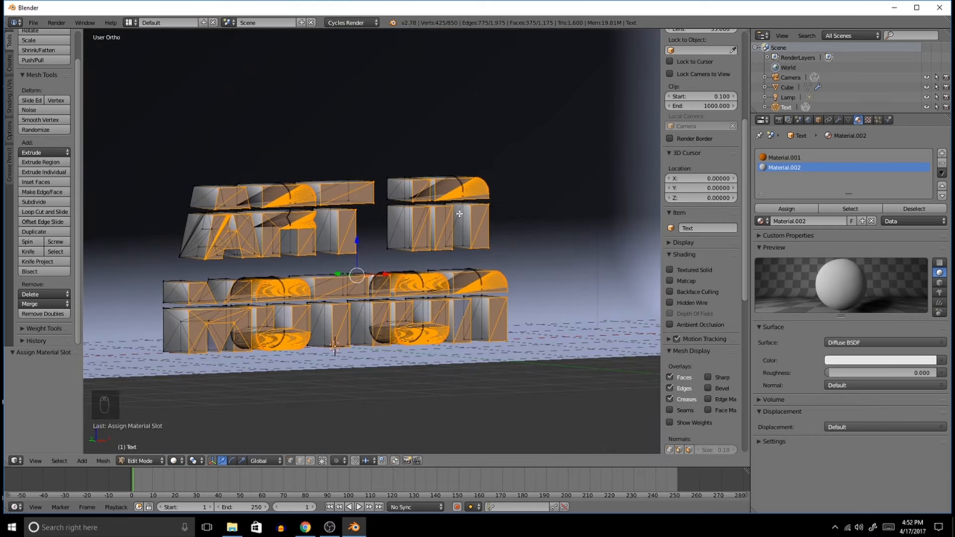
key(a)
mouse_move(433, 219)
middle_down()
mouse_move(440, 228)
mouse_move(450, 214)
middle_up()
key(a)
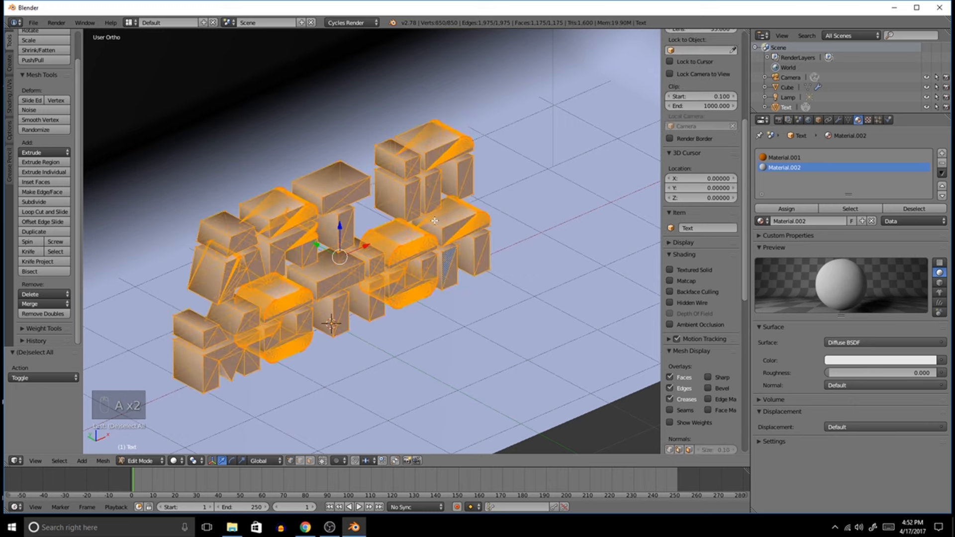
key(p)
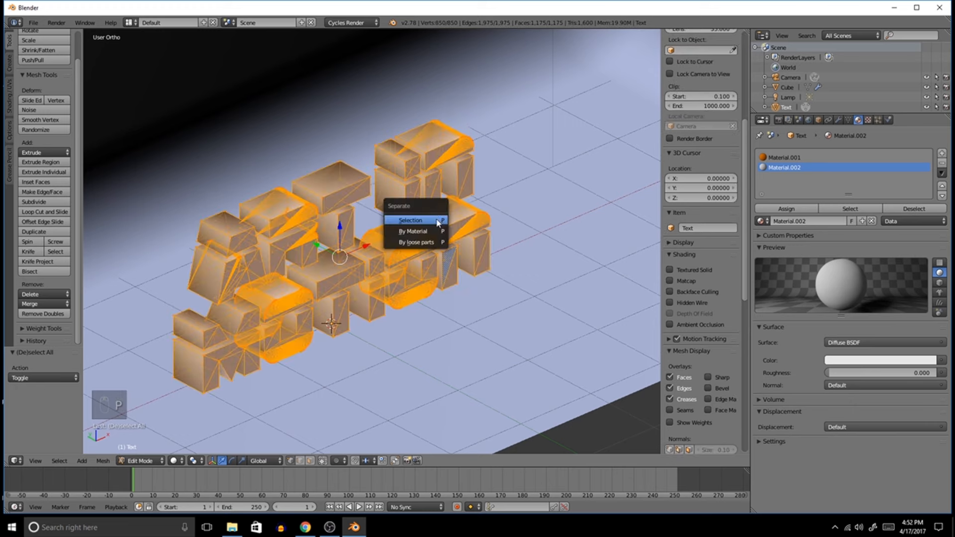
click(421, 242)
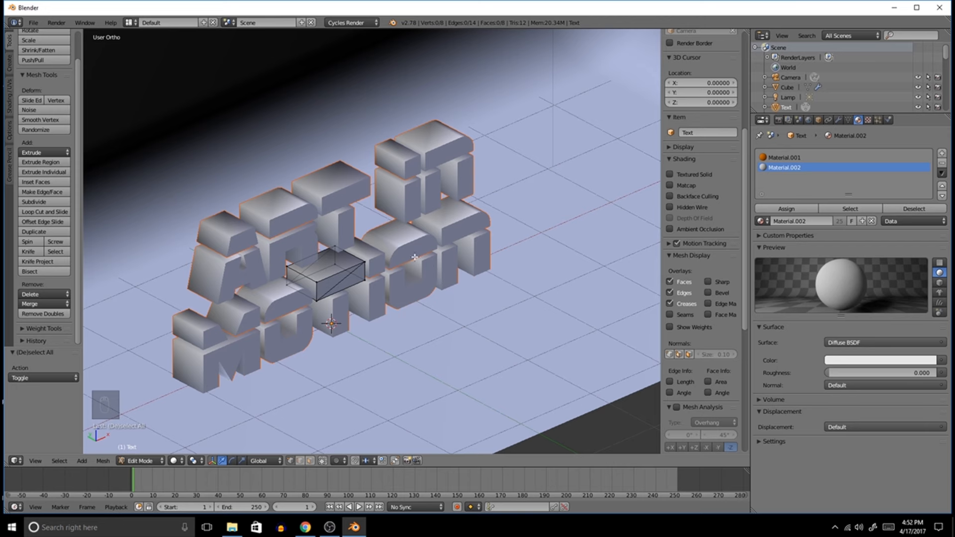
key(Tab)
Step: Select individual letter pieces to check that they are separate objects
middle_drag(415, 258, 342, 248)
right_drag(346, 239, 350, 234)
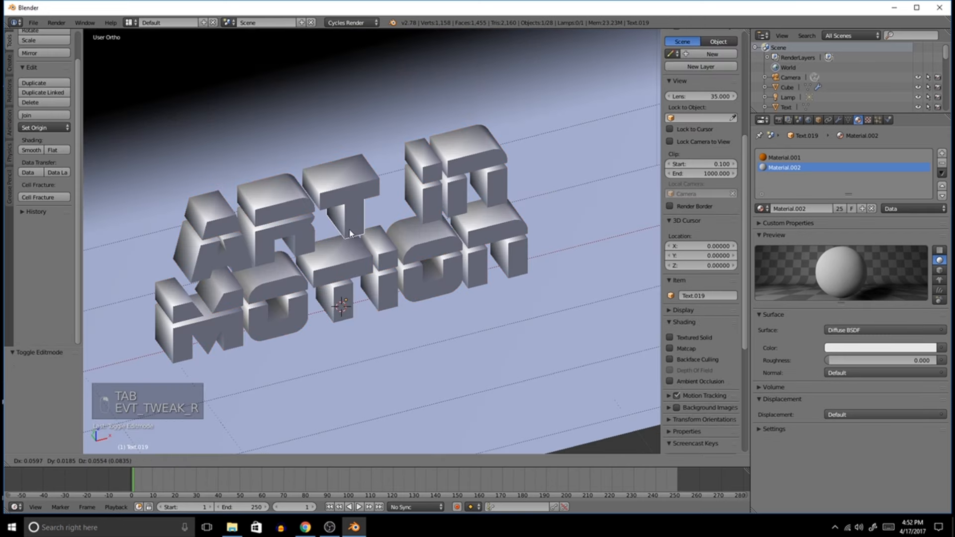
right_click(339, 253)
right_click(301, 251)
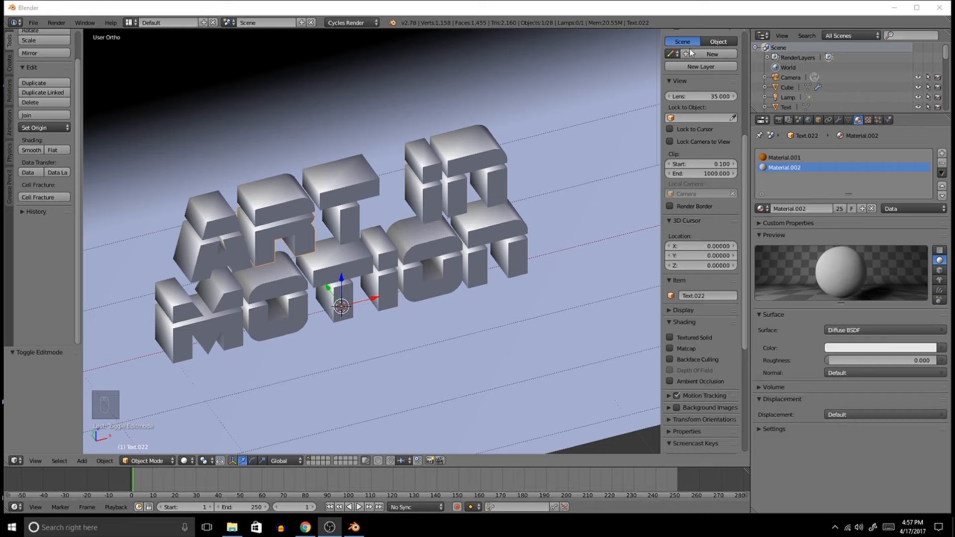
Step: Split the 3D view horizontally, make the upper area a Node Editor, and select the top bar of the T in "Art"
drag(743, 29, 746, 234)
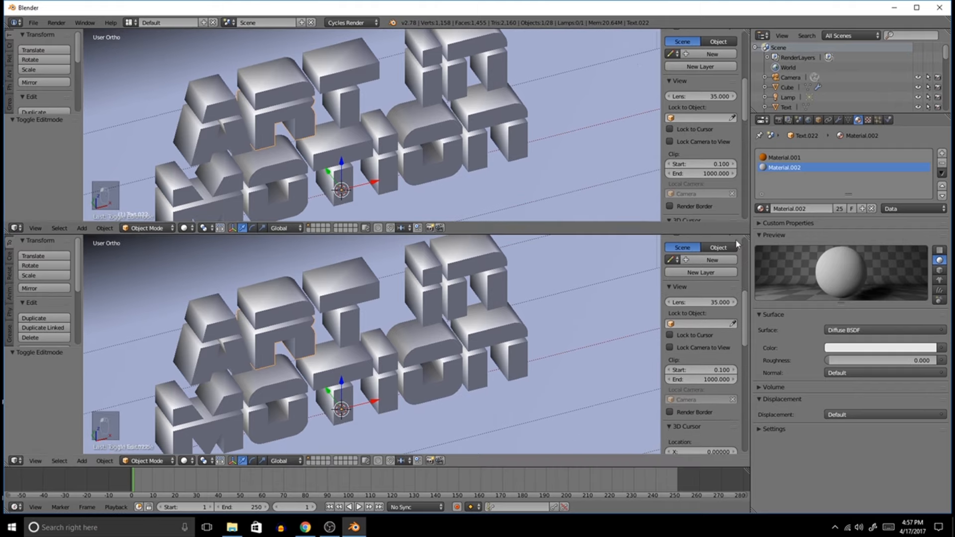
click(16, 228)
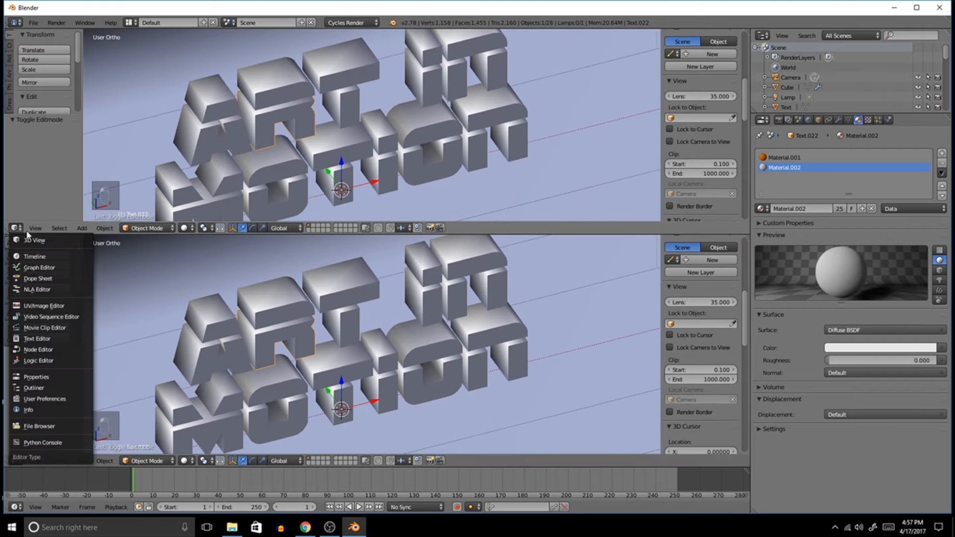
click(43, 350)
scroll(305, 100, up, 10)
middle_drag(184, 149, 227, 150)
right_click(344, 281)
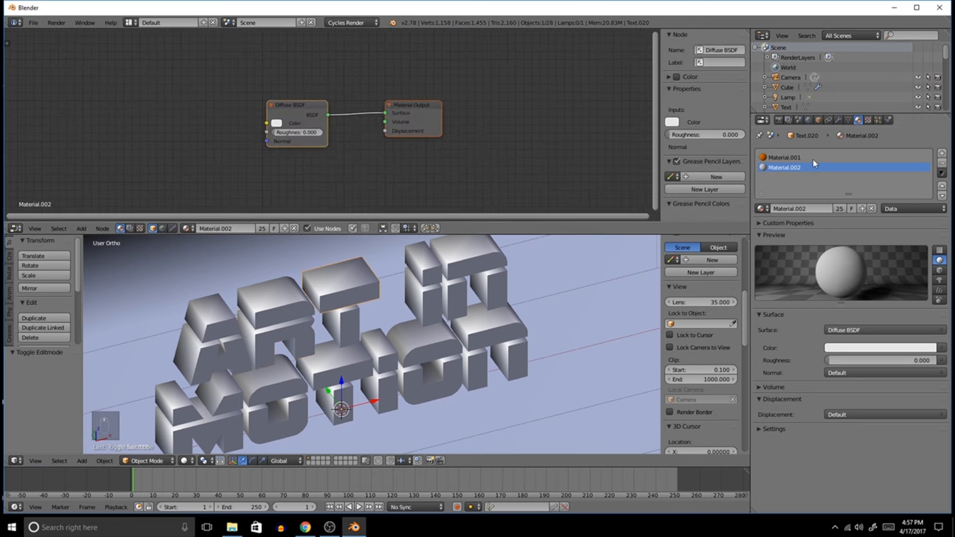
Step: Inspect the letters' two materials in rendered shading and return to solid shading
key(shift+z)
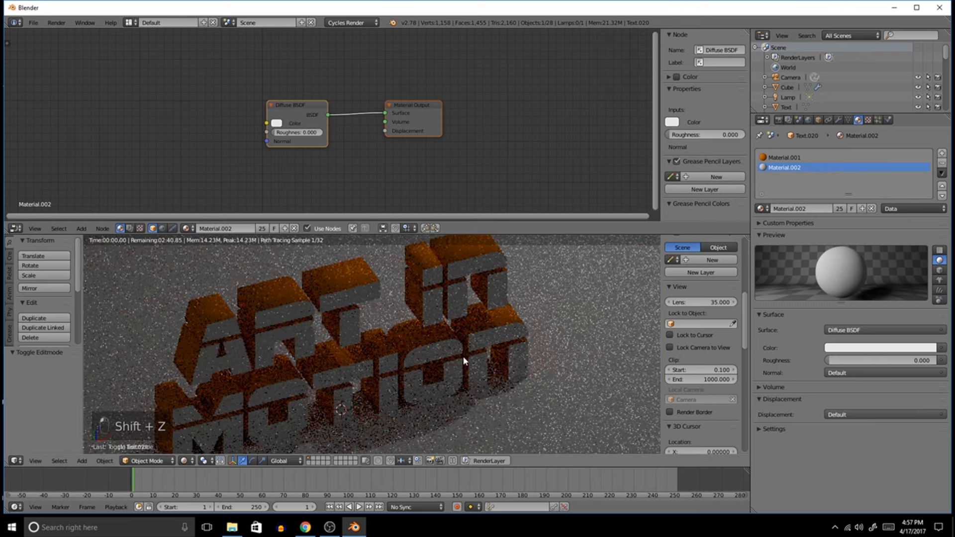
key(shift+z)
key(shift+z)
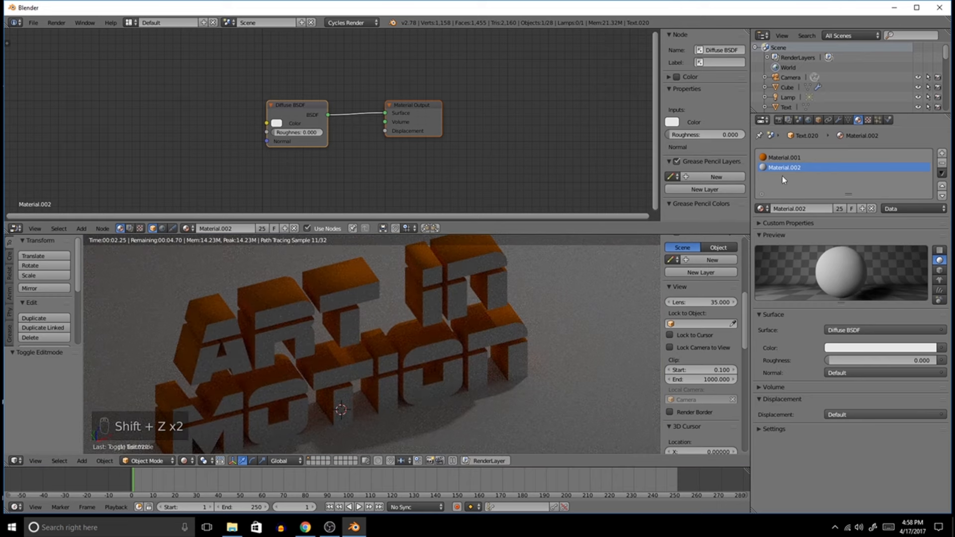
key(ctrl+z)
key(ctrl+z)
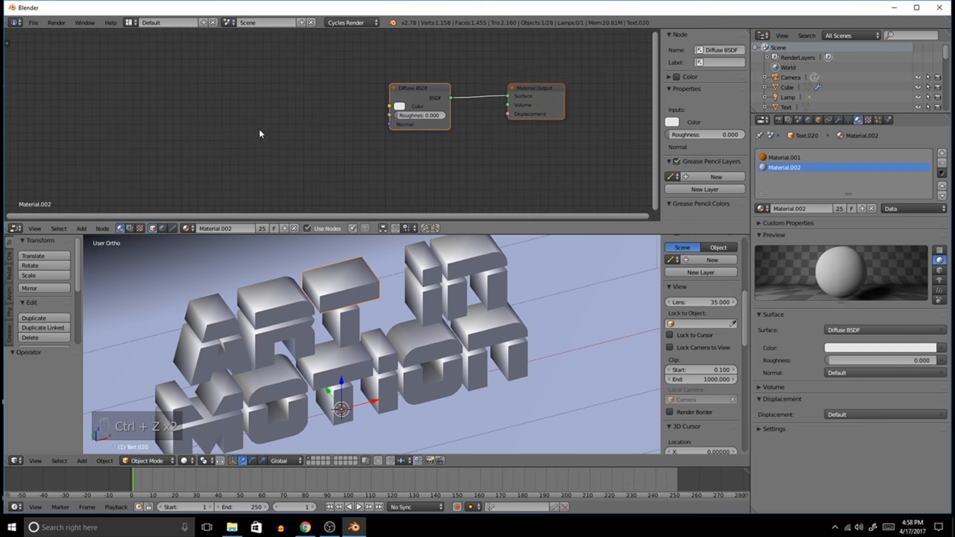
Step: Add an Object Info node to Material.002, link its Random output to the Diffuse BSDF Color, and check the letters in rendered shading
key(shift+a)
mouse_move(255, 133)
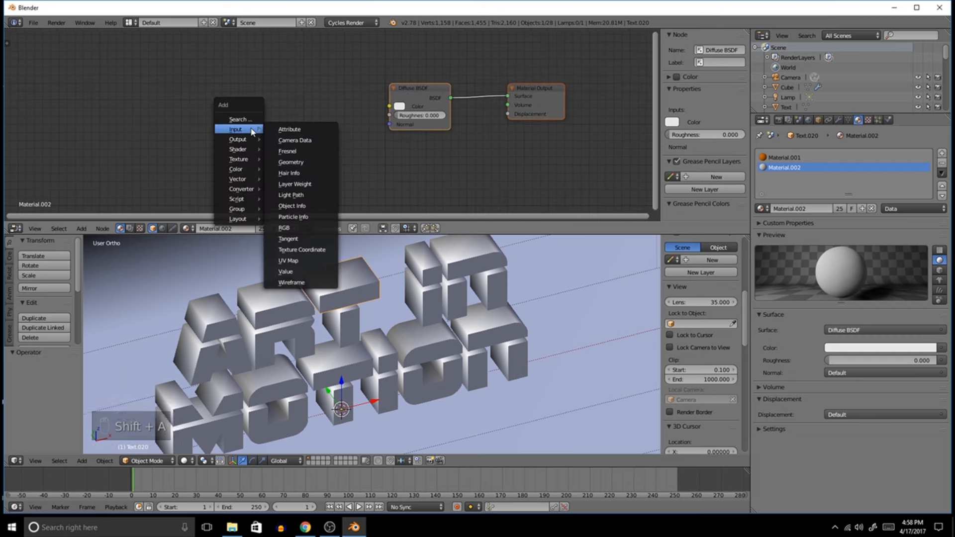
click(293, 207)
click(256, 109)
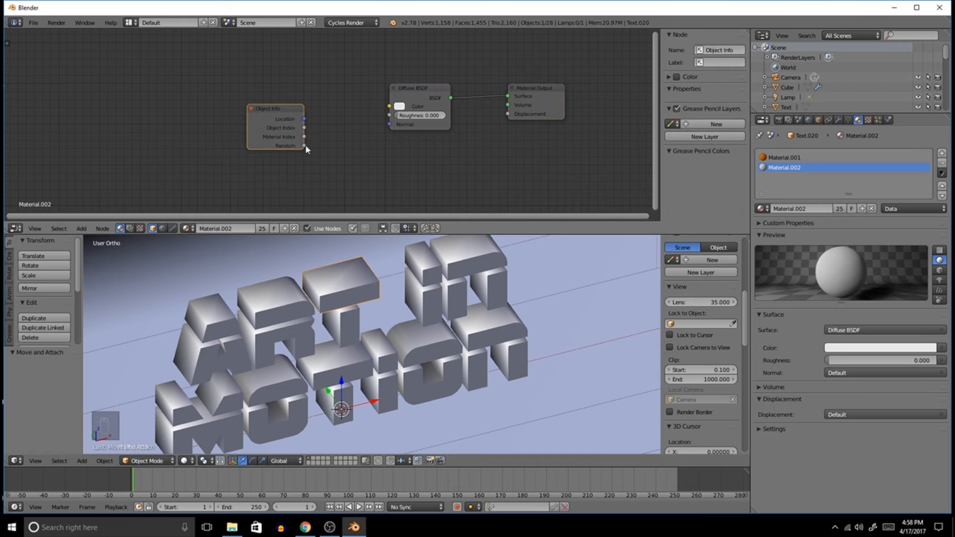
drag(305, 147, 323, 143)
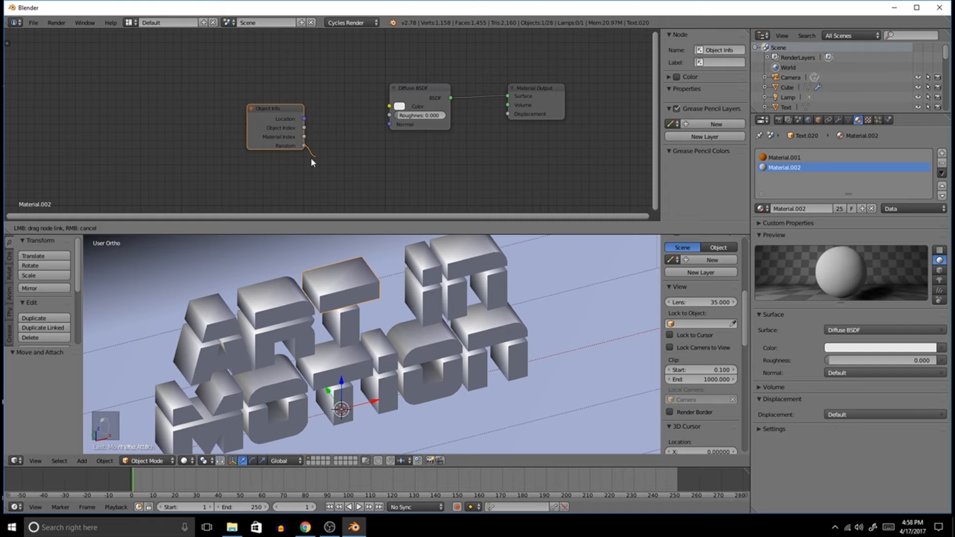
drag(391, 108, 390, 106)
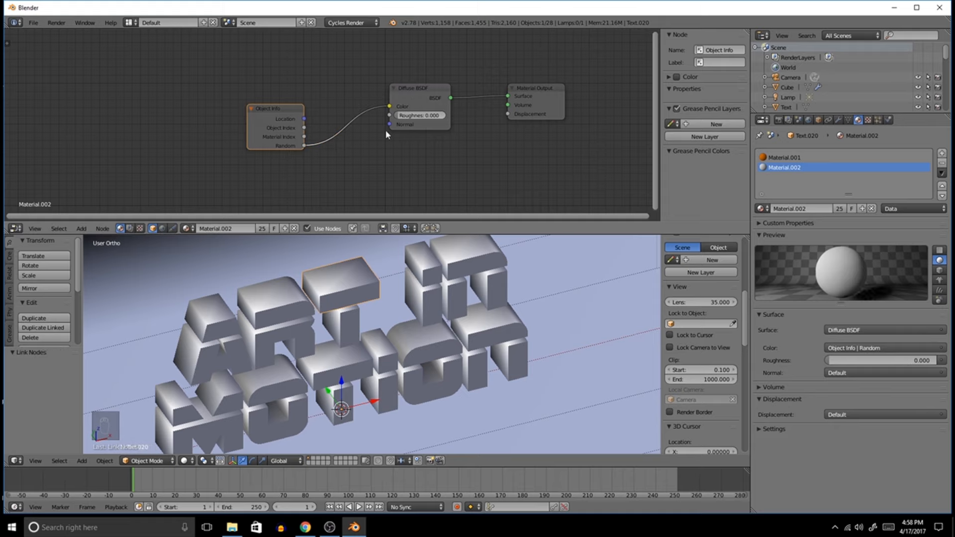
key(shift+z)
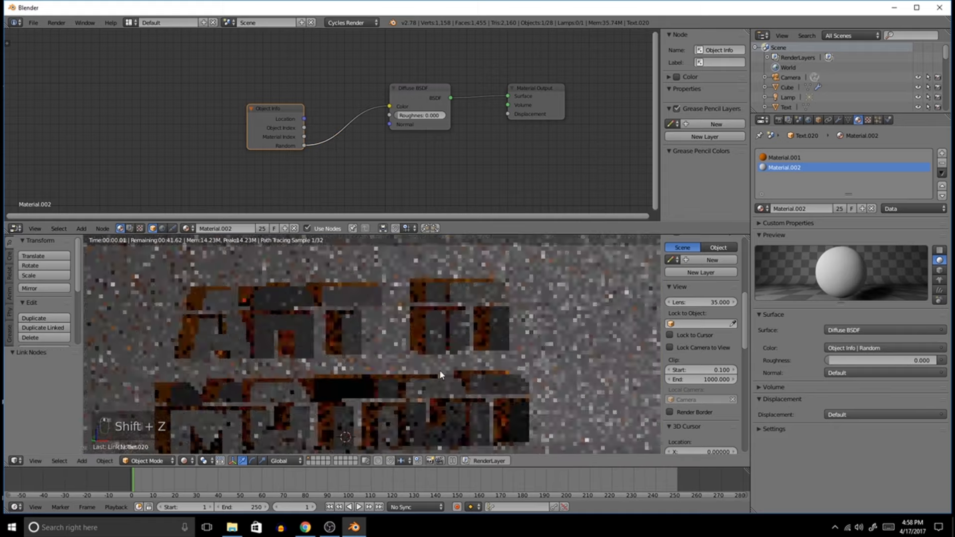
scroll(438, 368, down, 3)
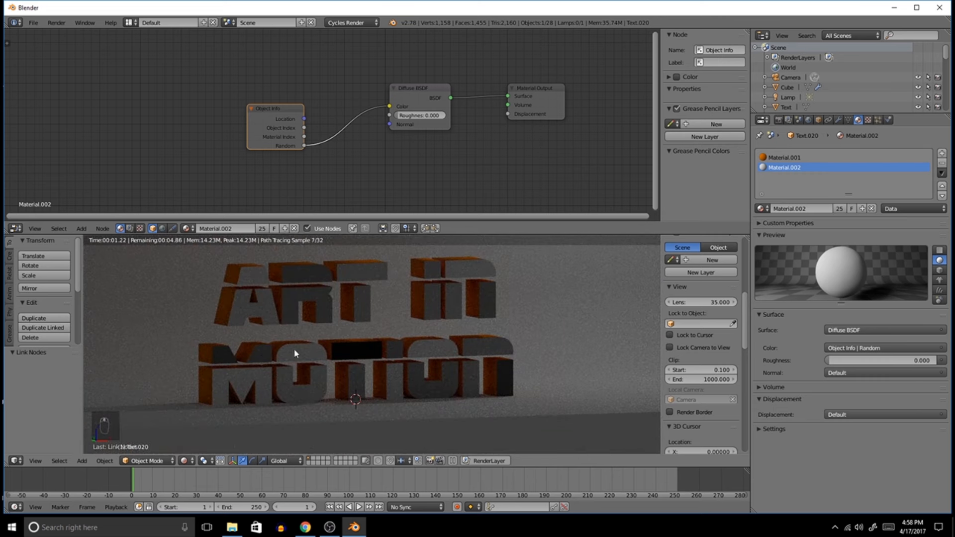
Step: Return to solid shading, move the Object Info node aside, and add a Hue Saturation Value node below the existing link
middle_drag(332, 114, 356, 133)
drag(276, 126, 246, 65)
mouse_move(345, 118)
middle_down()
mouse_move(312, 132)
mouse_move(354, 145)
mouse_move(343, 101)
mouse_move(371, 119)
mouse_move(354, 99)
middle_up()
key(shift+z)
scroll(368, 124, up, 1)
middle_drag(378, 141, 379, 143)
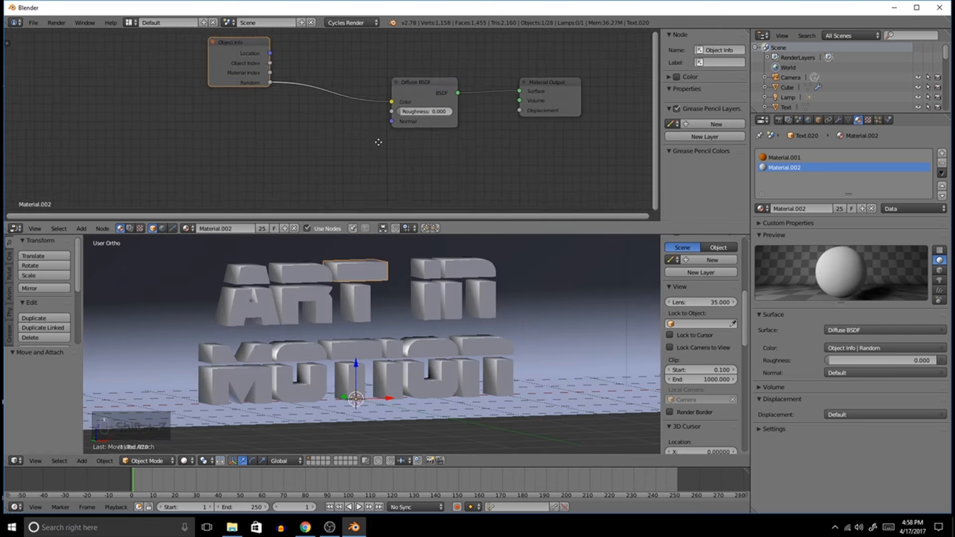
scroll(379, 143, down, 2)
key(shift+a)
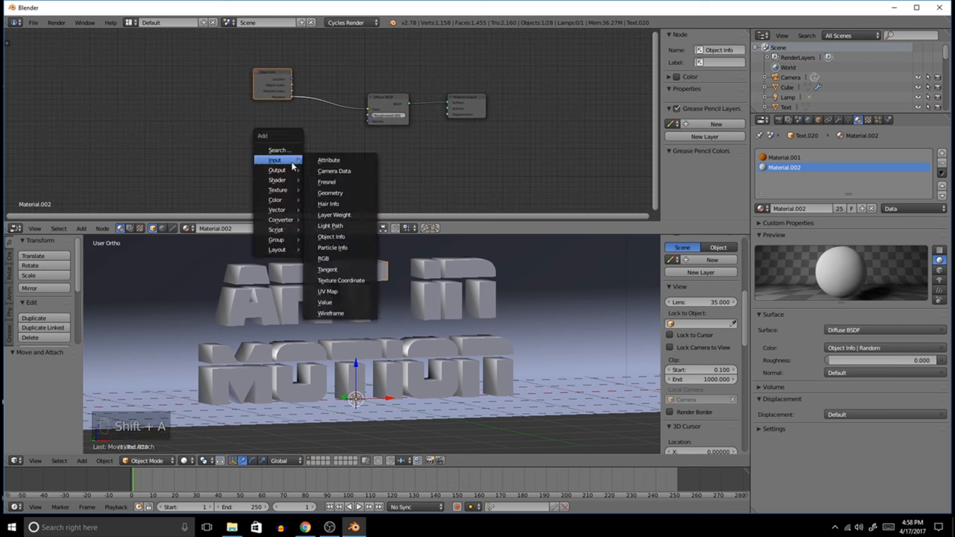
mouse_move(287, 201)
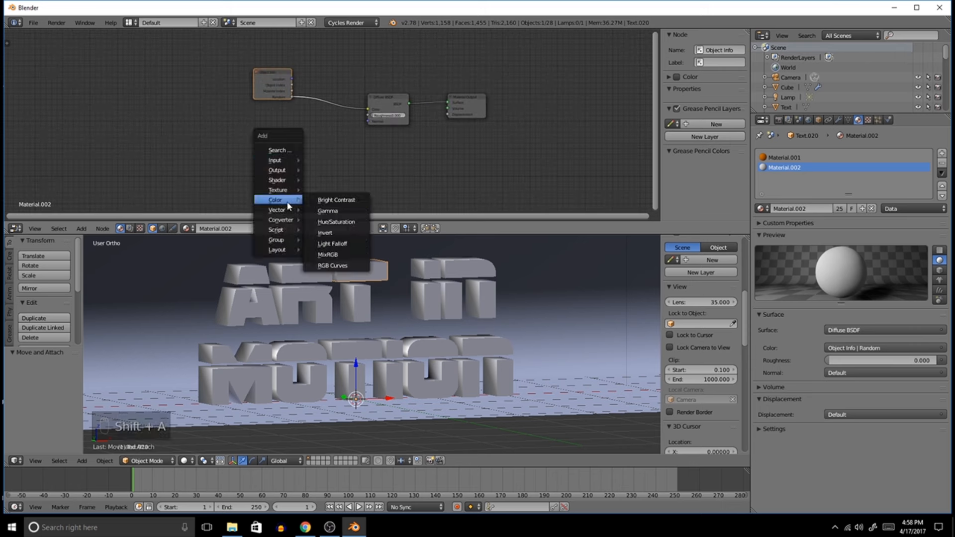
click(341, 222)
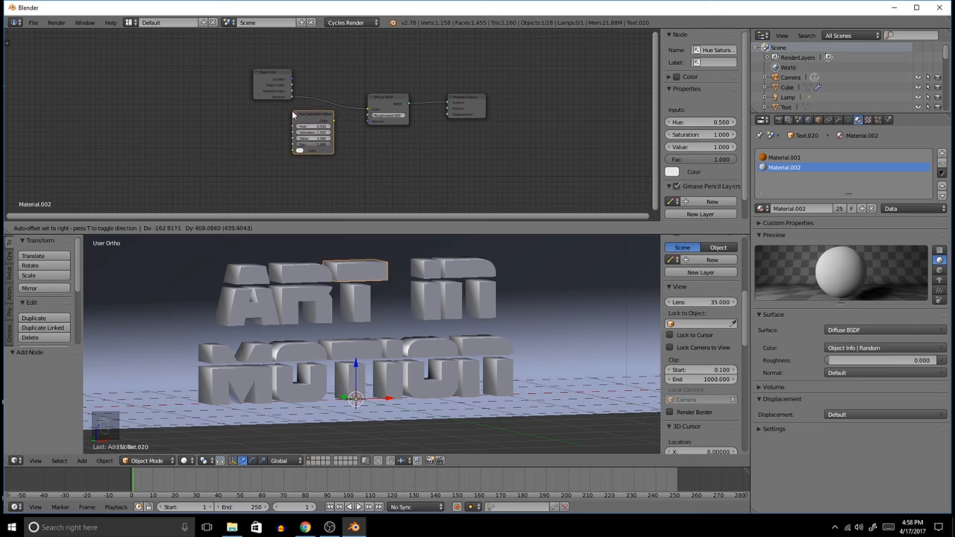
click(271, 90)
scroll(281, 129, up, 2)
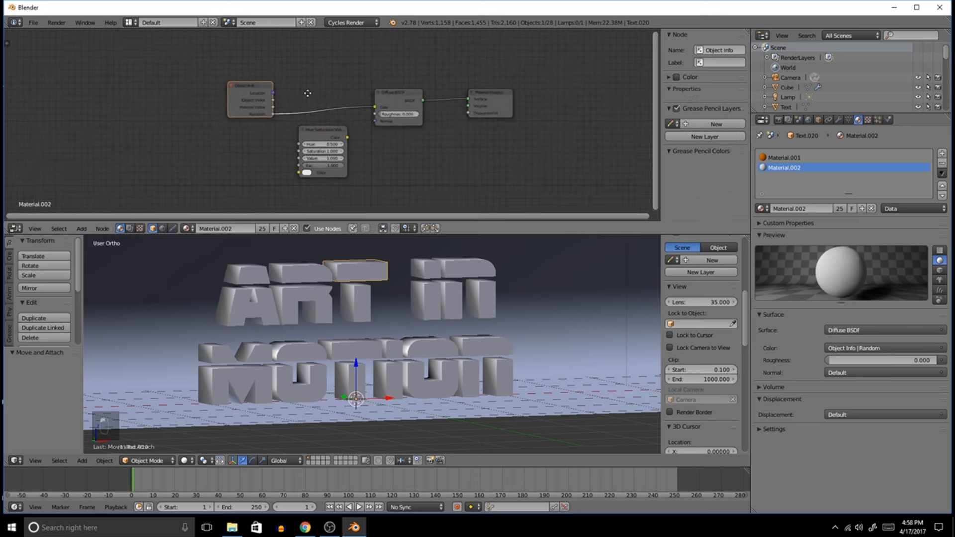
Step: Link Random to the Hue Saturation Value node's Hue and its Color output to the Diffuse BSDF Color, placing it between both nodes
drag(257, 116, 289, 175)
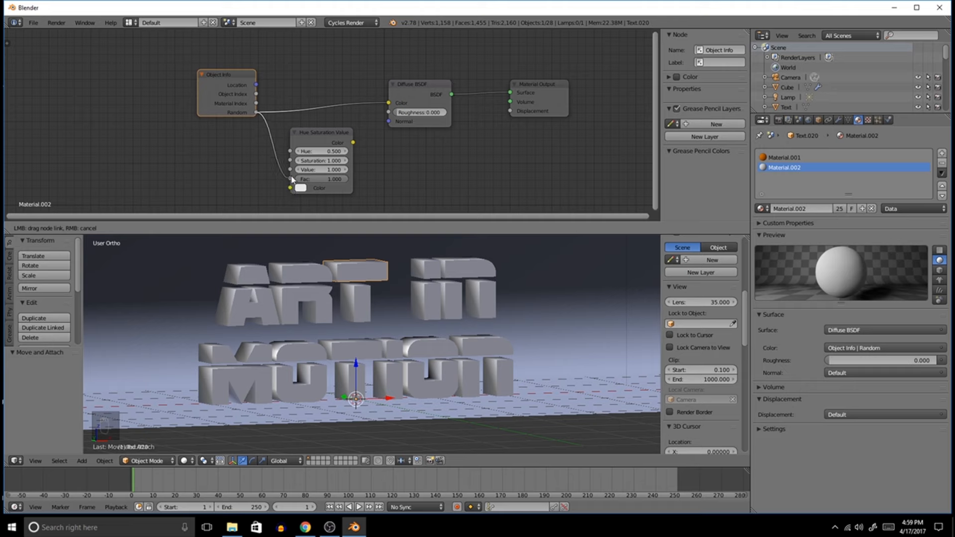
drag(289, 155, 290, 151)
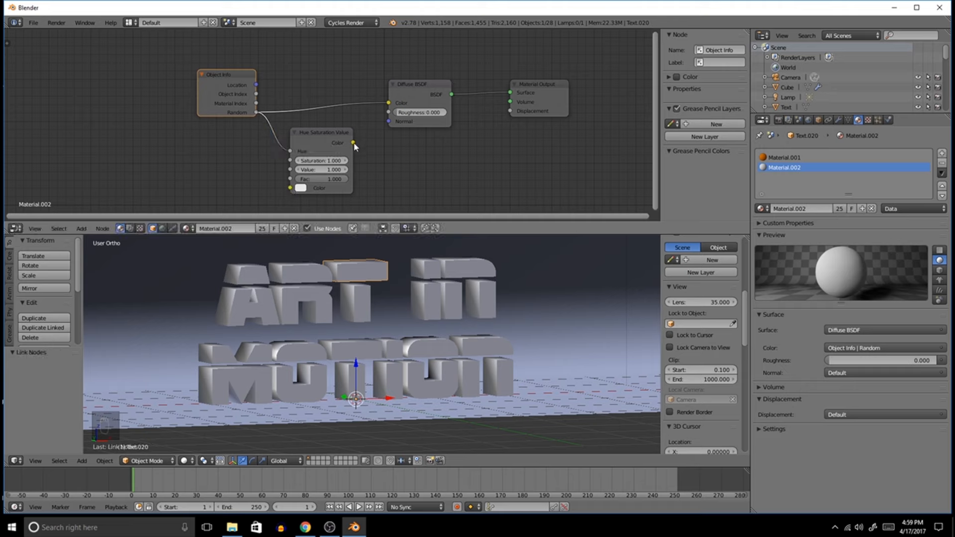
drag(353, 144, 359, 144)
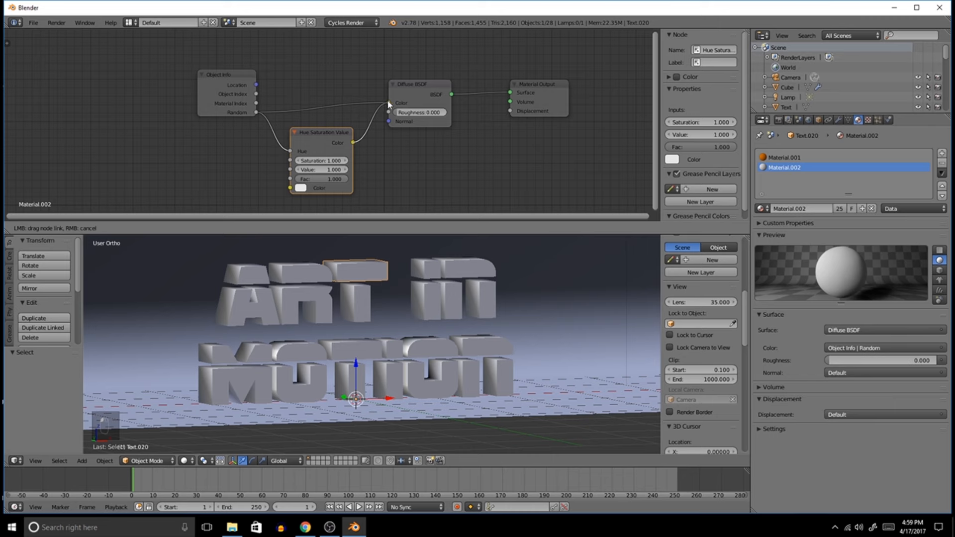
drag(389, 105, 389, 103)
drag(323, 141, 330, 93)
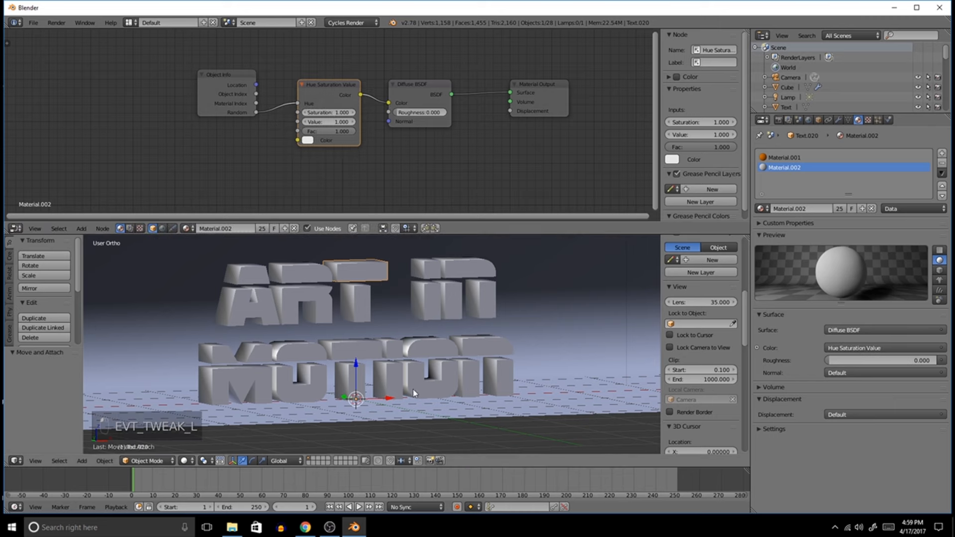
Step: Switch the 3D view to rendered shading and inspect the front faces of the letters from a higher angle
key(shift+z)
key(shift+z)
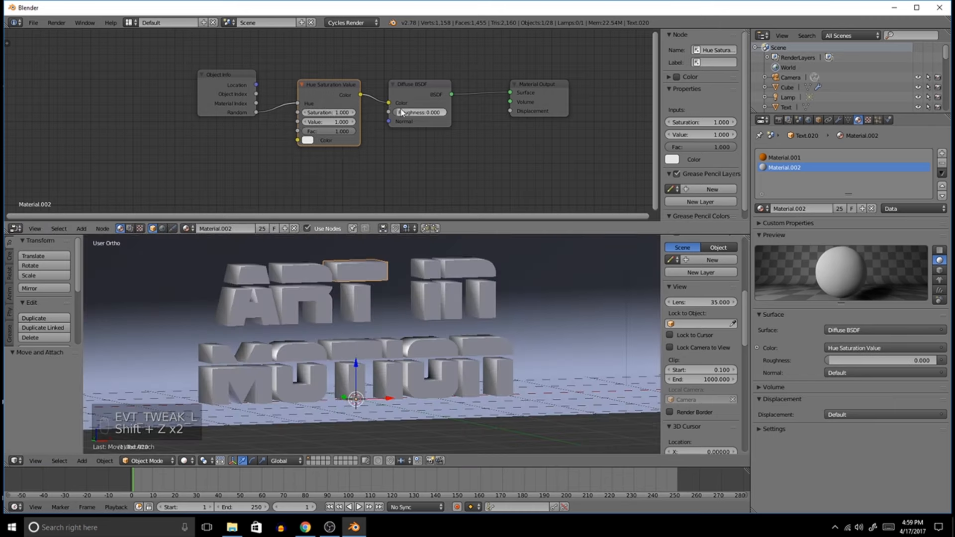
key(shift+z)
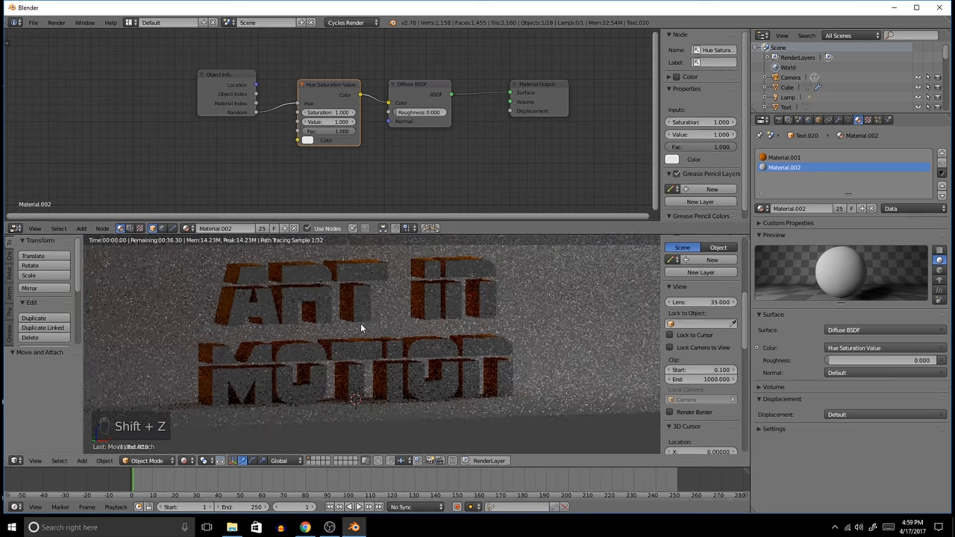
middle_drag(378, 317, 357, 306)
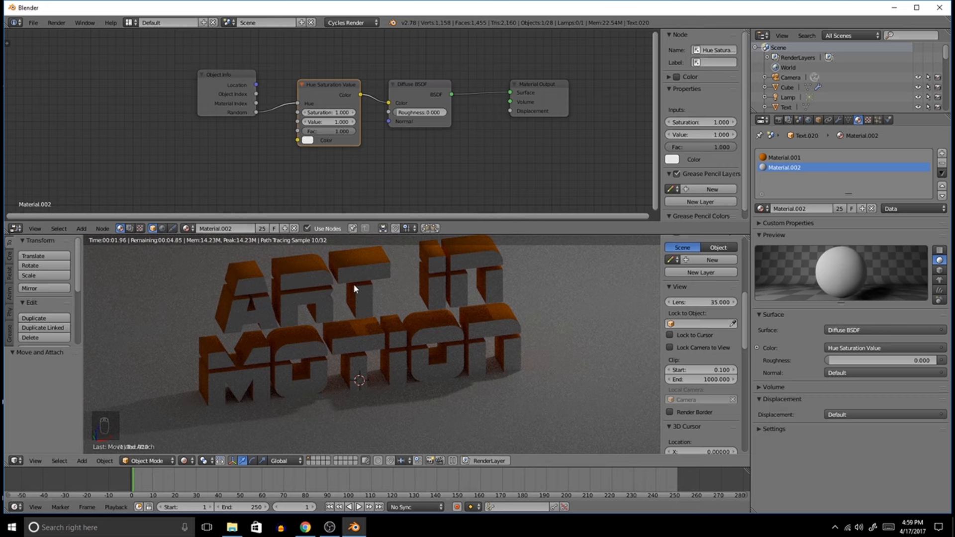
Step: Set the Hue Saturation Value node's input colour to a fully bright, saturated red and lower its green component
click(308, 141)
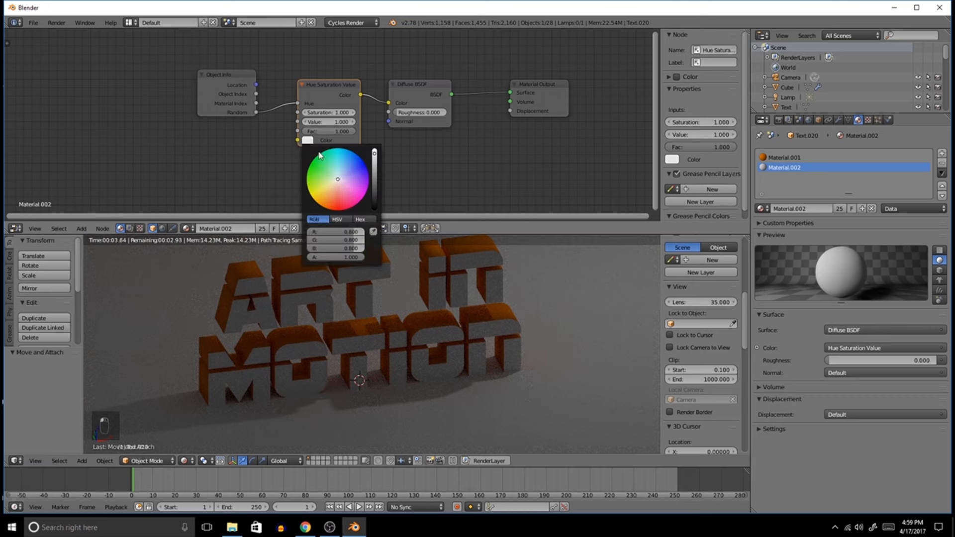
drag(374, 162, 384, 131)
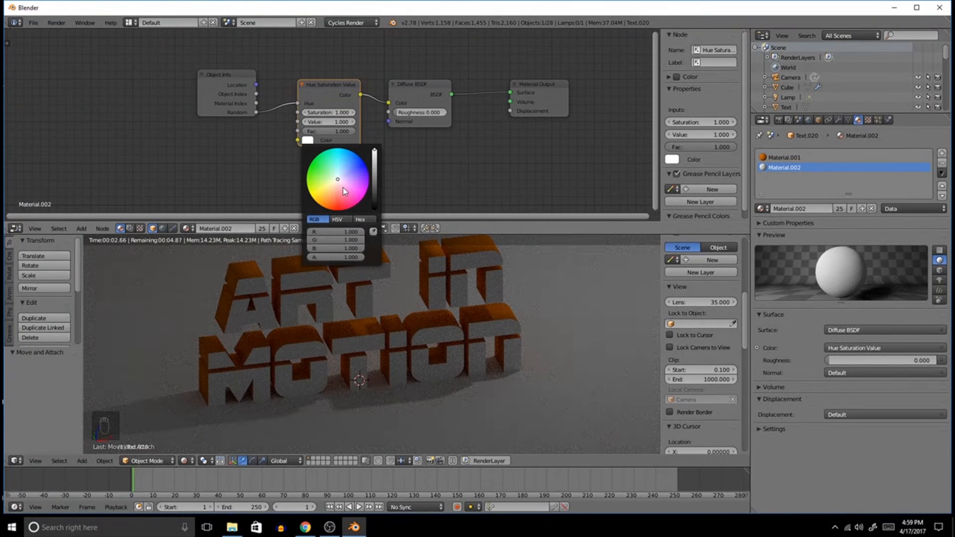
drag(343, 188, 333, 219)
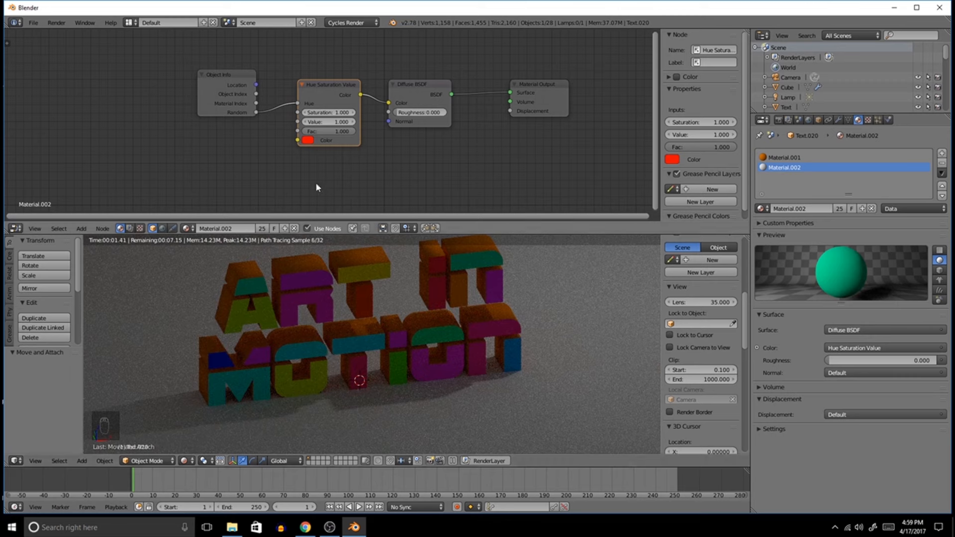
click(308, 141)
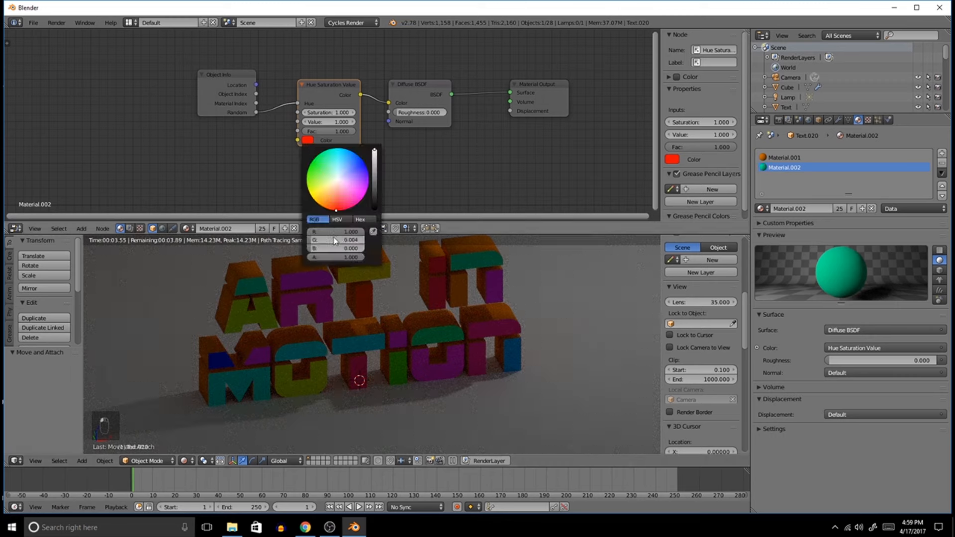
drag(334, 243, 321, 244)
click(416, 202)
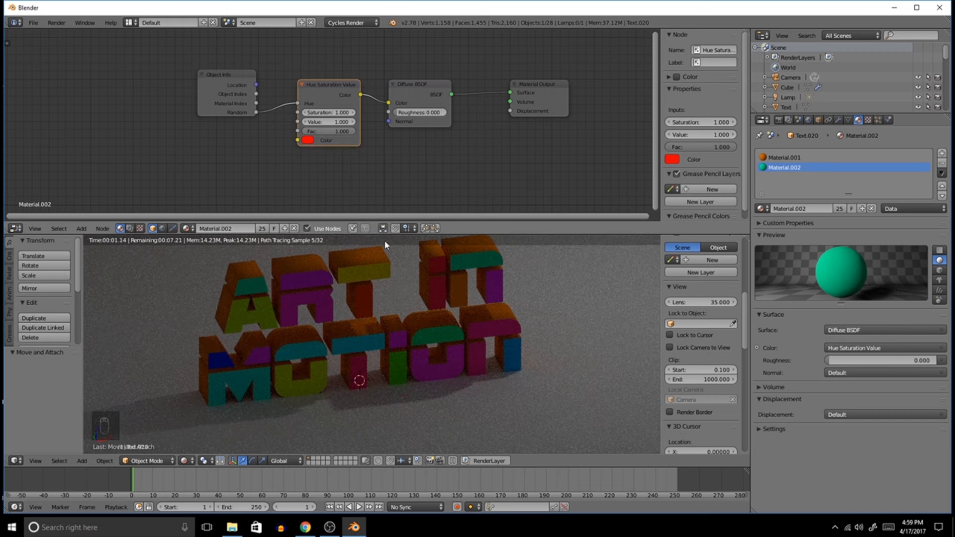
Step: Insert a Math node in Add mode between Object Info's Random output and the Hue input, spacing the nodes to fit it
middle_drag(396, 336, 411, 331)
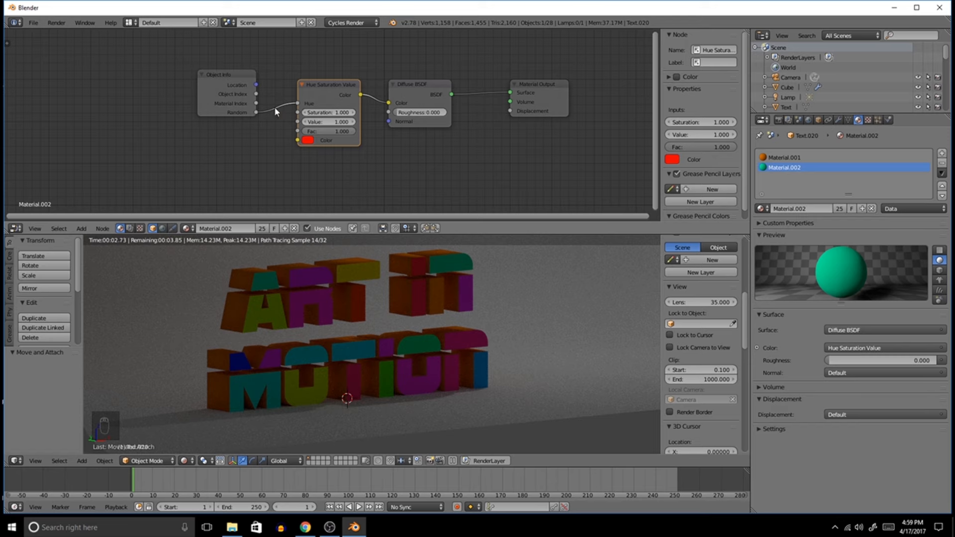
drag(223, 98, 147, 110)
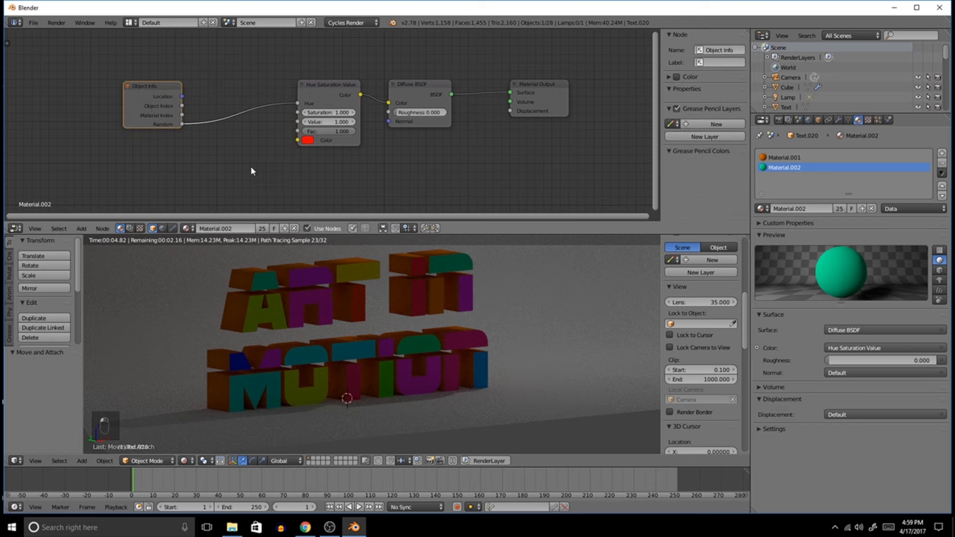
middle_drag(252, 171, 286, 188)
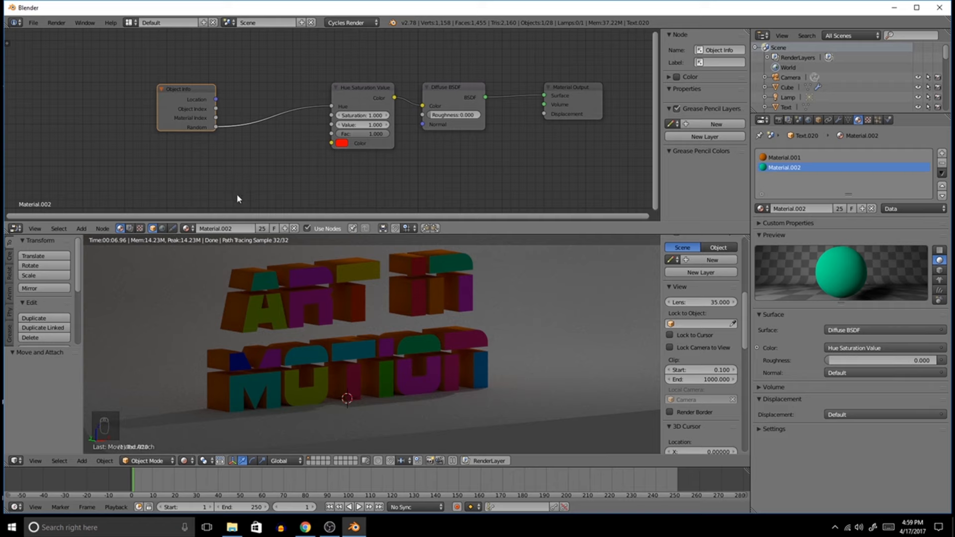
key(shift+a)
mouse_move(230, 208)
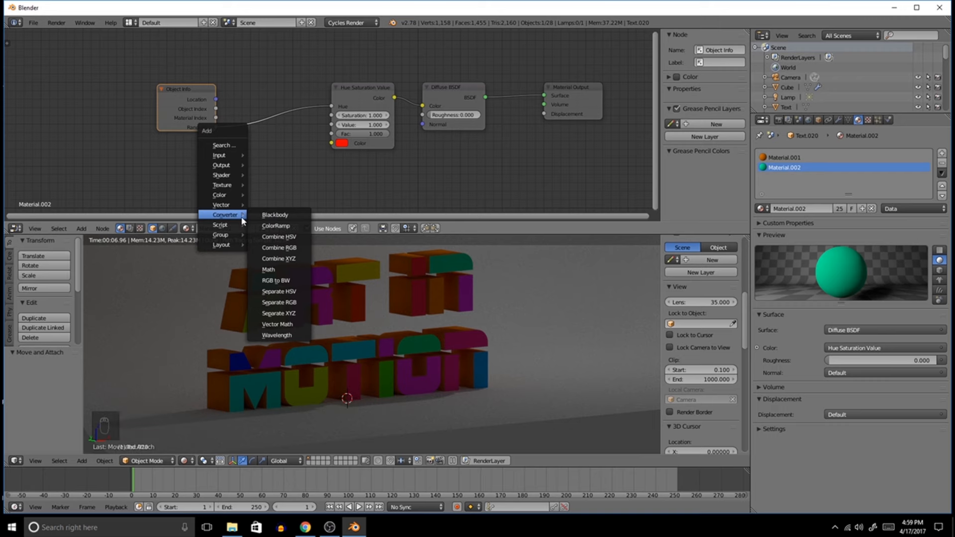
click(268, 269)
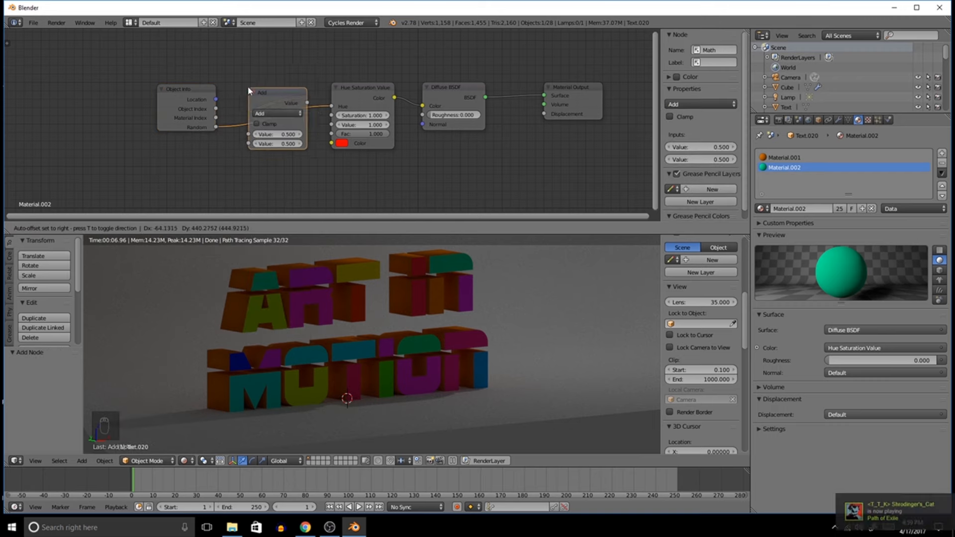
click(248, 158)
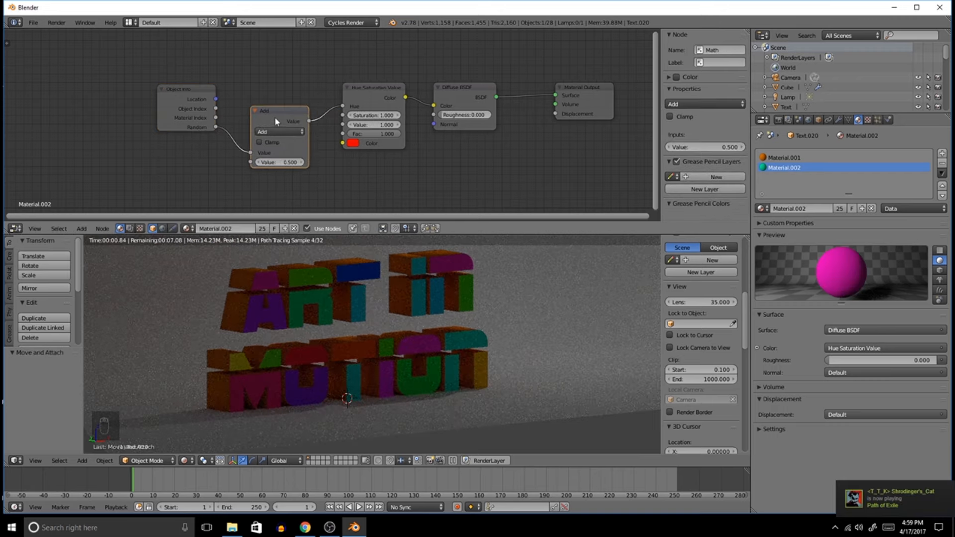
drag(276, 122, 275, 115)
drag(194, 112, 202, 106)
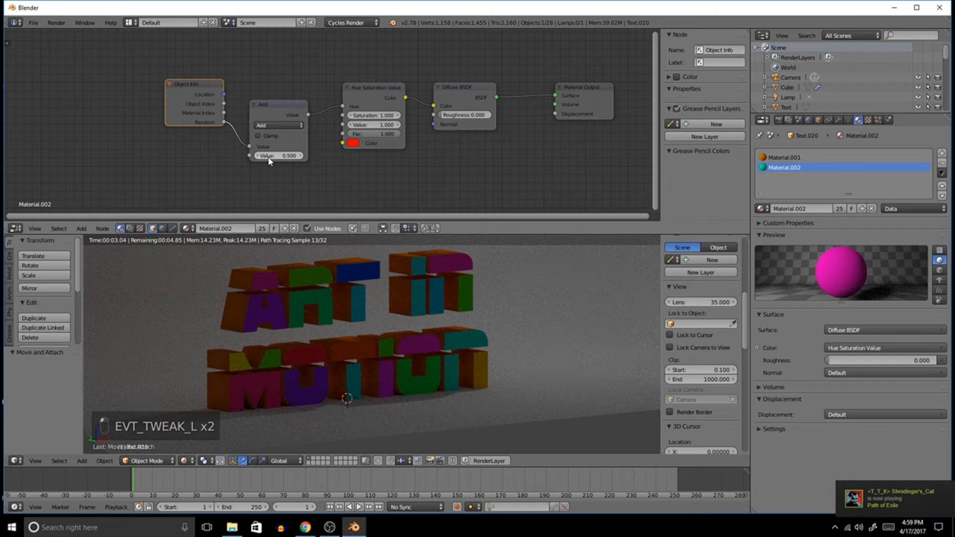
Step: Try a higher value in the Add node, reset it to 0, and shift the Object Info and Add nodes away from Hue Saturation Value
drag(270, 157, 307, 157)
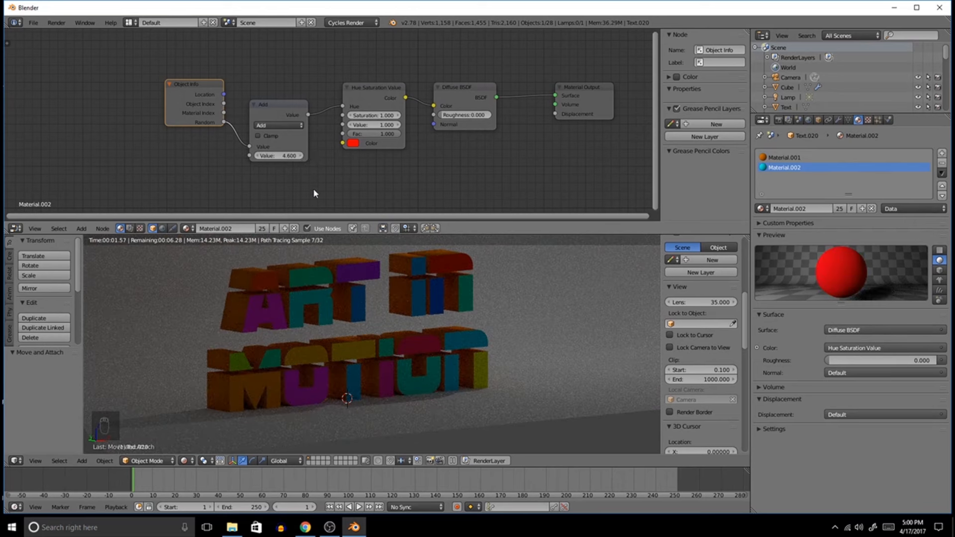
scroll(320, 147, up, 2)
middle_drag(327, 132, 332, 169)
text(0)
key(Return)
drag(150, 105, 104, 124)
drag(260, 102, 220, 98)
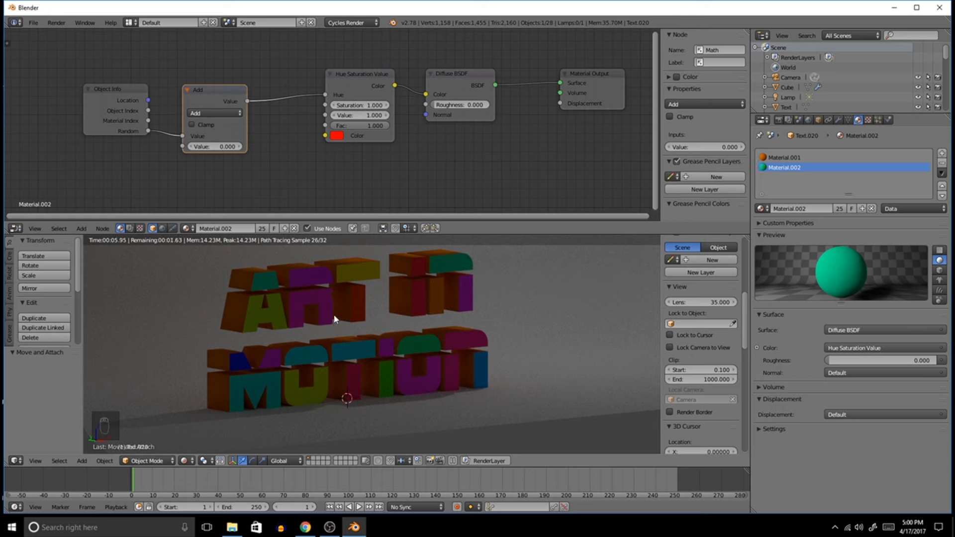
Step: Insert an RGB to BW converter between the Hue Saturation Value and Diffuse BSDF nodes, and spread the nodes apart
middle_drag(483, 142, 405, 165)
drag(291, 119, 321, 113)
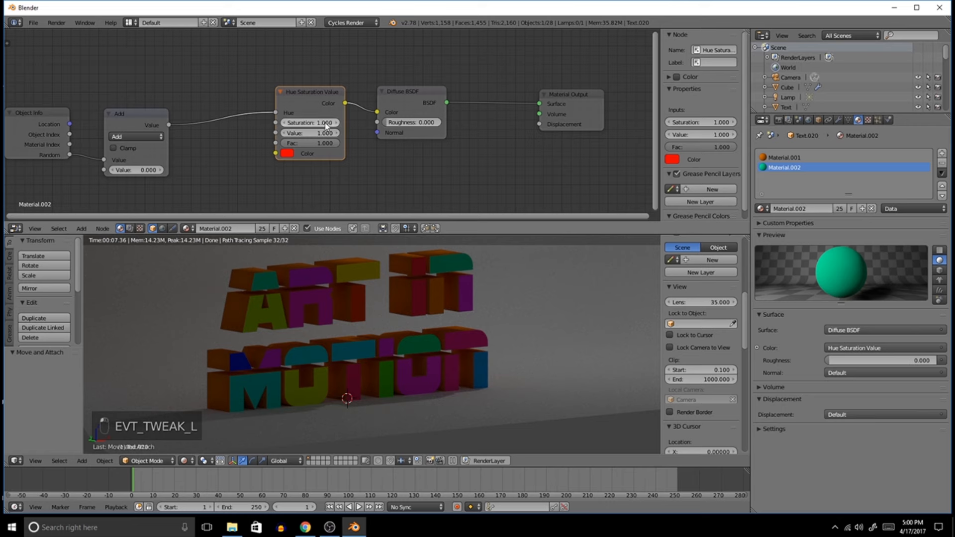
key(shift+a)
key(shift+a)
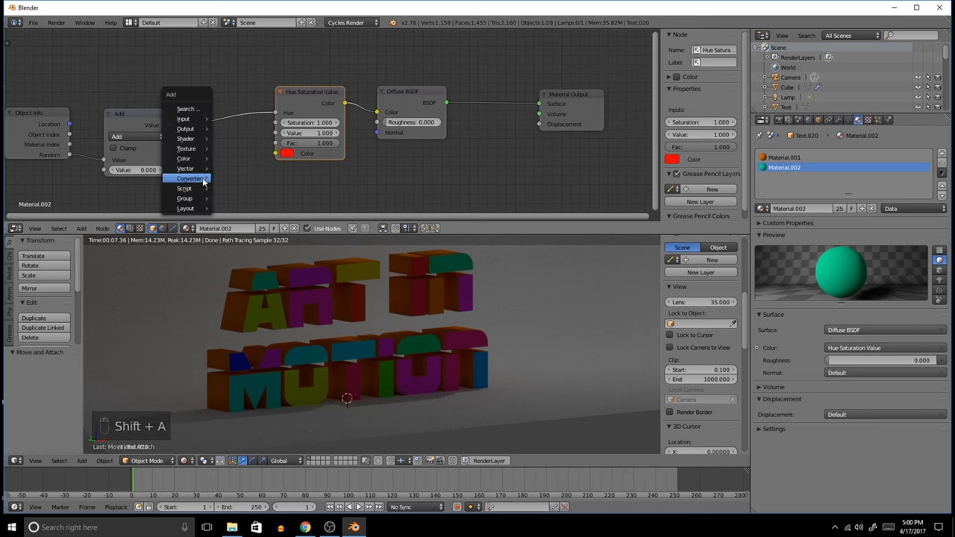
mouse_move(204, 182)
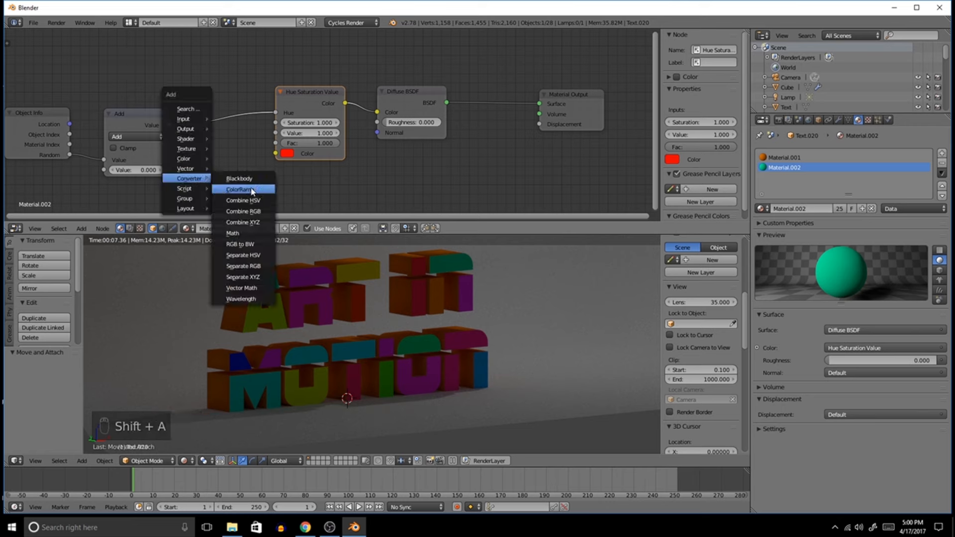
click(250, 243)
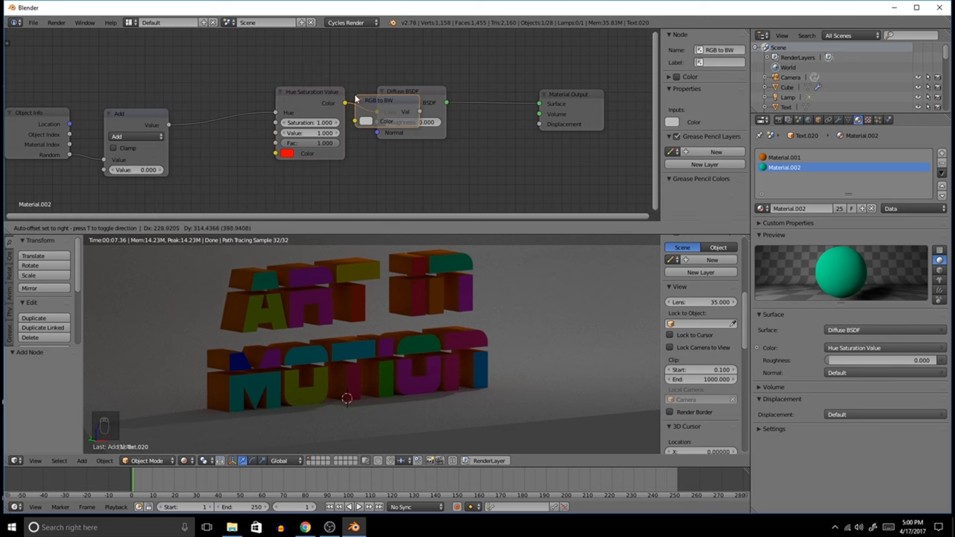
click(384, 98)
middle_drag(426, 154, 345, 142)
drag(455, 91, 516, 87)
drag(360, 110, 360, 95)
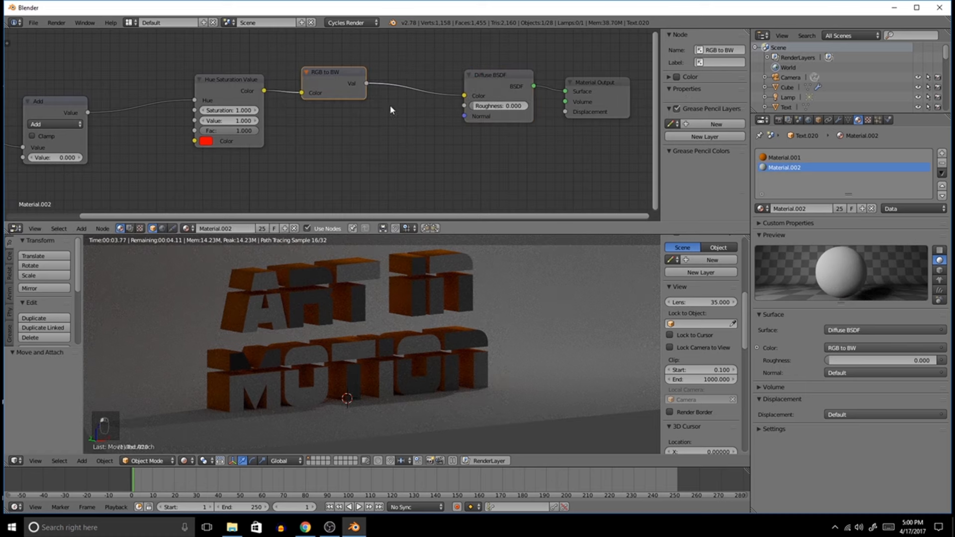
Step: Insert a Mix Shader after the Diffuse BSDF, link RGB to BW's Val to its Fac, and unlink Val from the Diffuse colour
drag(467, 90, 440, 108)
key(shift+a)
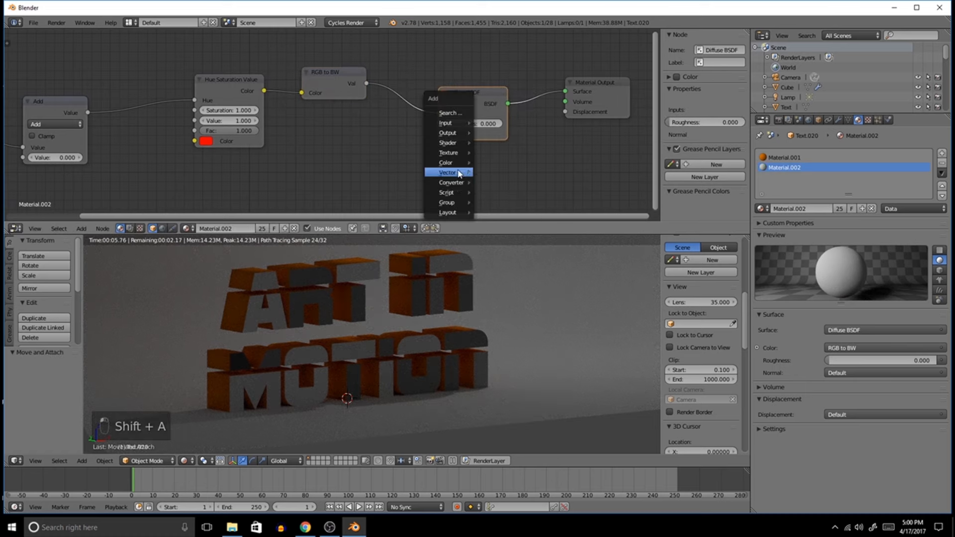
mouse_move(456, 145)
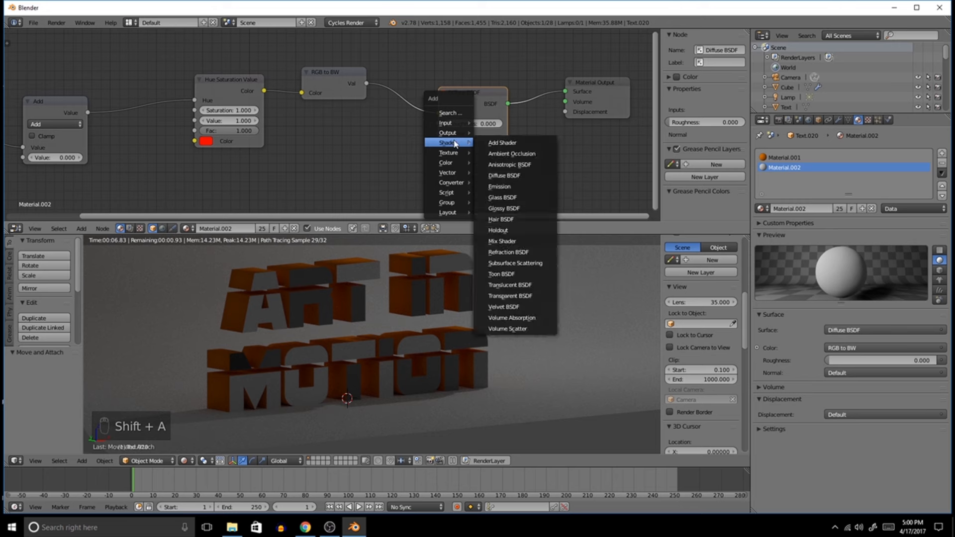
click(503, 241)
click(577, 120)
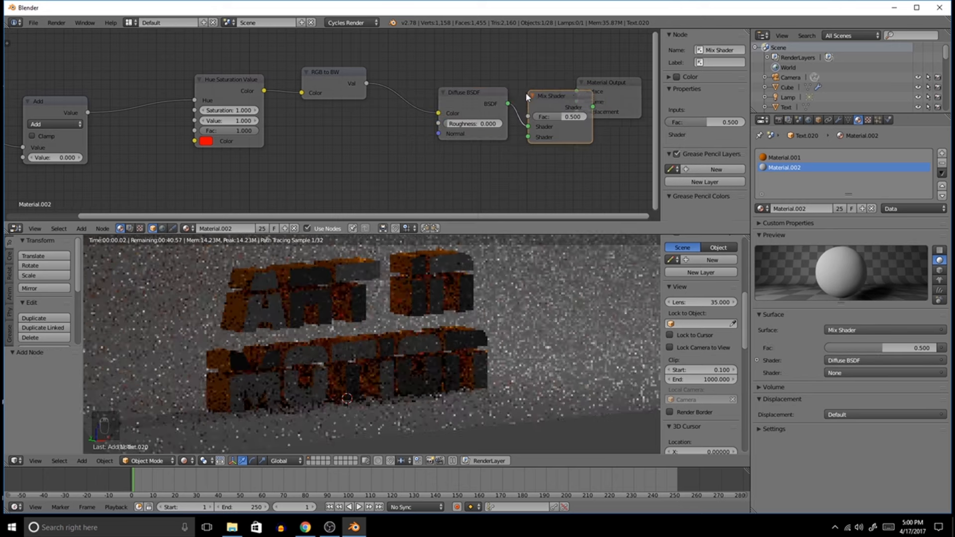
drag(368, 88, 545, 117)
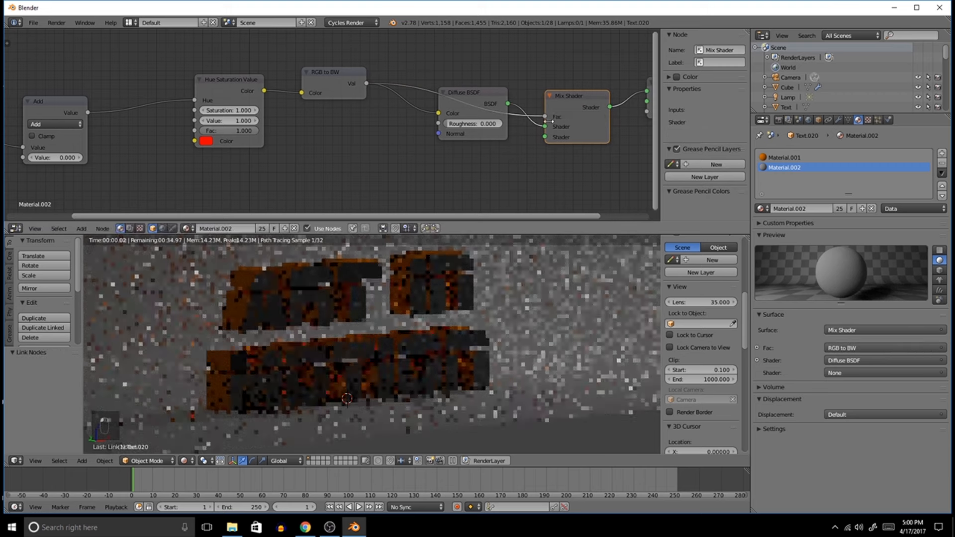
drag(475, 108, 376, 174)
mouse_move(466, 144)
mouse_down()
mouse_move(461, 150)
mouse_move(470, 138)
mouse_up()
Step: Set the Diffuse BSDF colour to a fully bright green
click(432, 148)
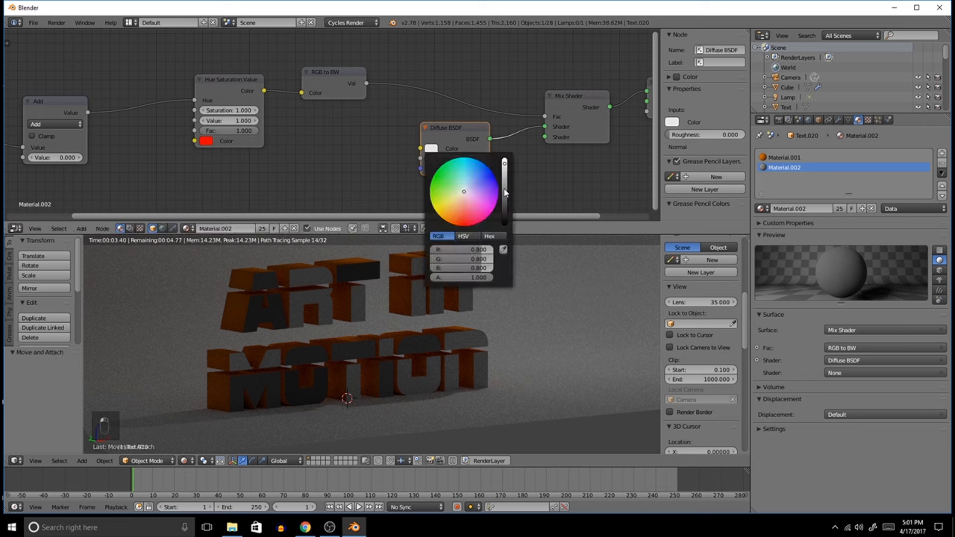
drag(504, 195, 503, 143)
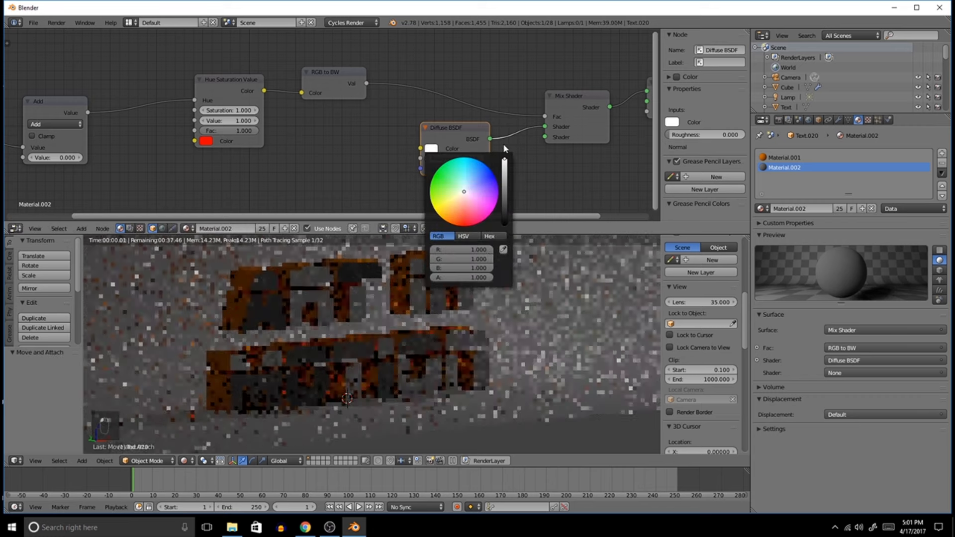
click(432, 149)
drag(465, 192, 433, 174)
Step: Add an Emission shader linked to the Mix Shader's second Shader input, and place the Diffuse BSDF above it
middle_drag(394, 191, 334, 174)
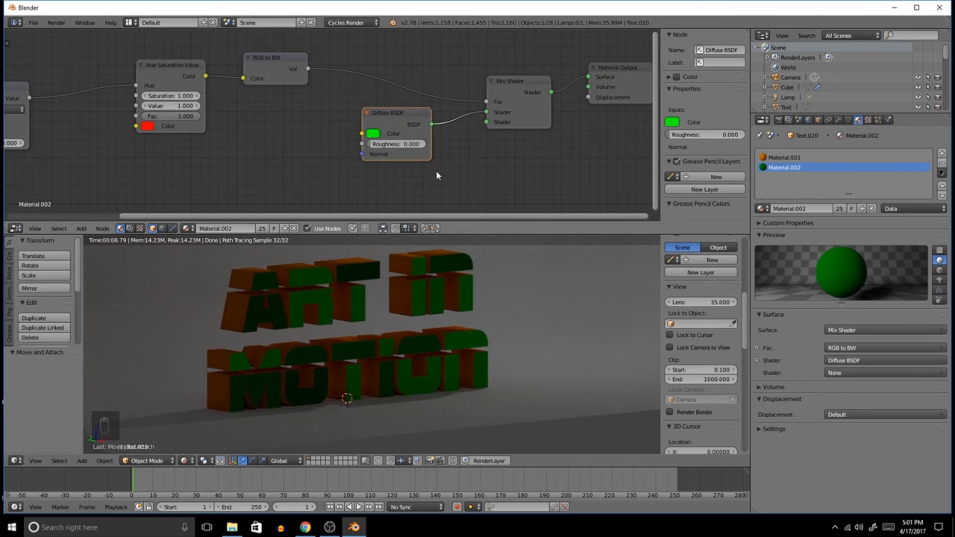
key(shift+a)
mouse_move(444, 179)
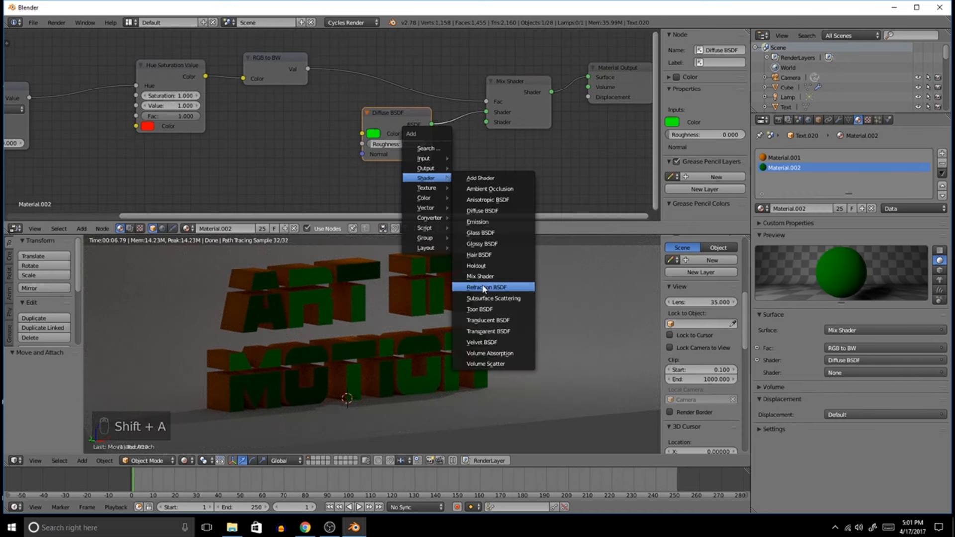
click(478, 222)
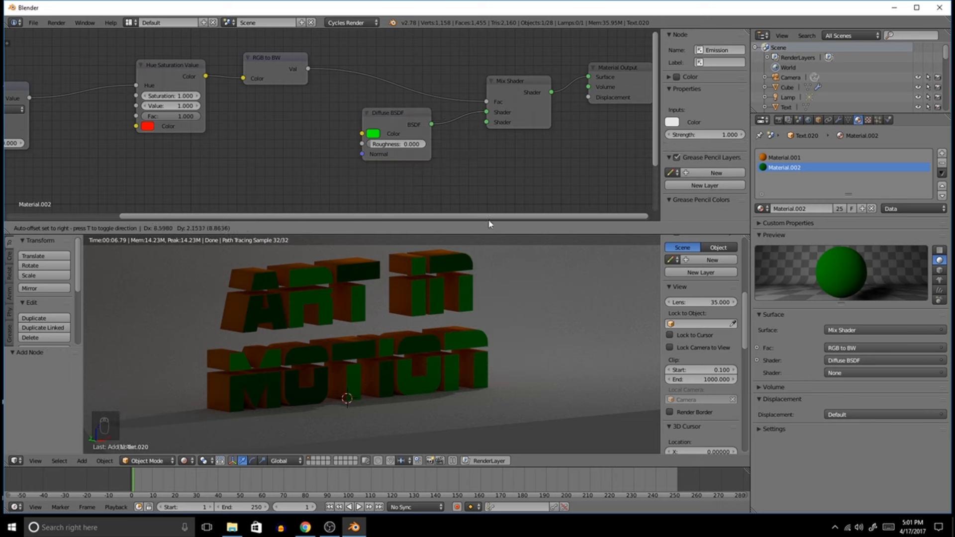
drag(459, 199, 487, 123)
drag(403, 113, 429, 30)
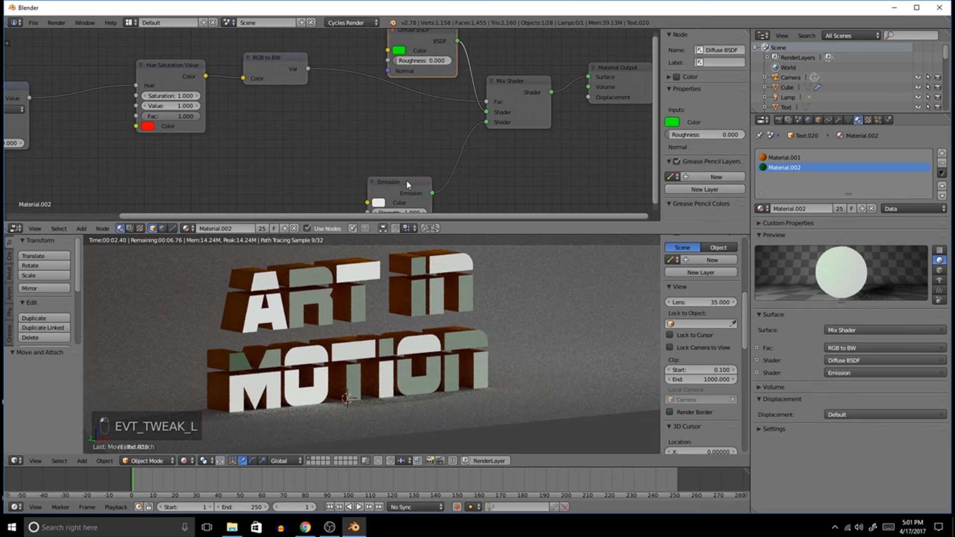
drag(408, 181, 419, 131)
Step: Set the Emission node's colour to a saturated orange and nudge the Diffuse BSDF node
click(391, 154)
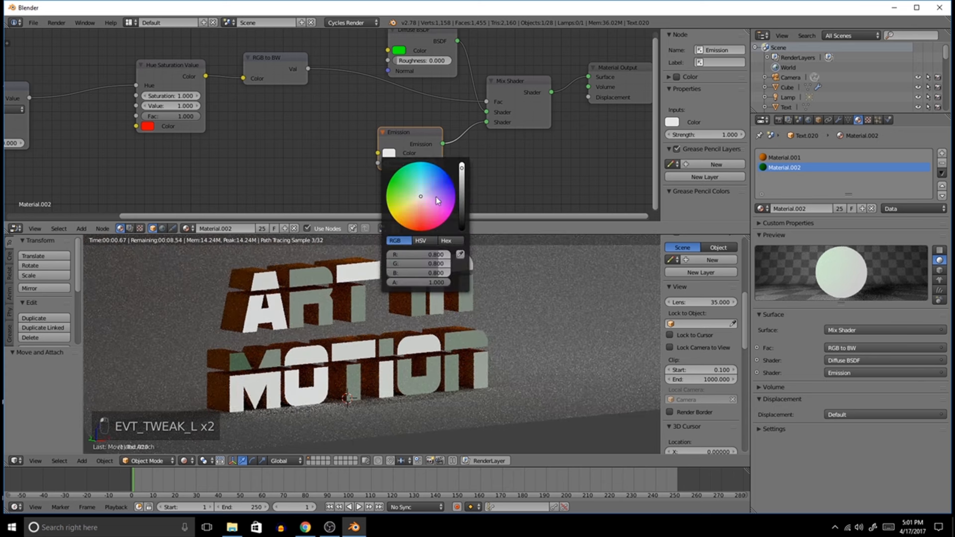
click(448, 174)
drag(432, 181, 416, 239)
middle_drag(422, 148, 424, 175)
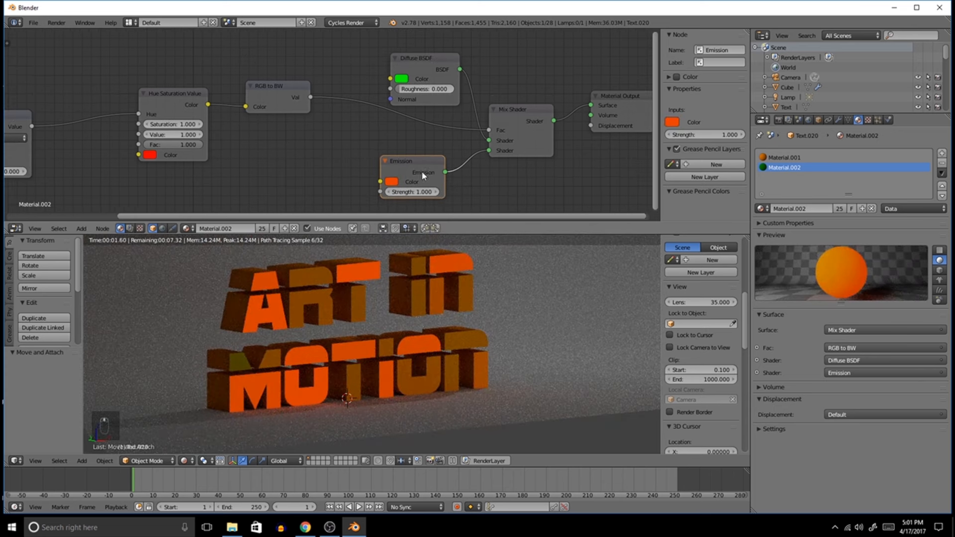
mouse_move(427, 59)
mouse_down()
mouse_move(396, 93)
mouse_move(415, 67)
mouse_up()
Step: Set the Add node's value to 5.800 and make both the Emission and Diffuse BSDF colours white
middle_drag(119, 156, 259, 147)
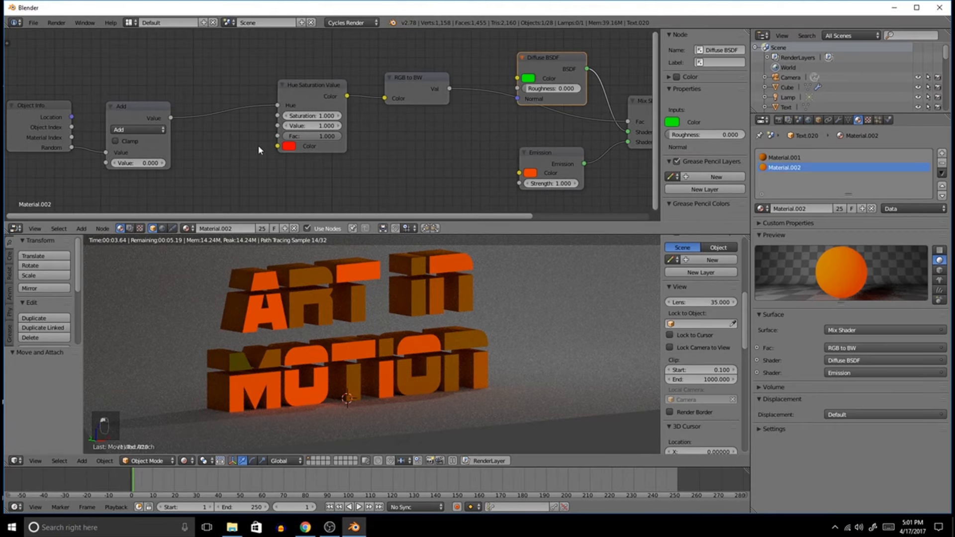
drag(132, 169, 160, 168)
click(530, 174)
drag(538, 141, 590, 150)
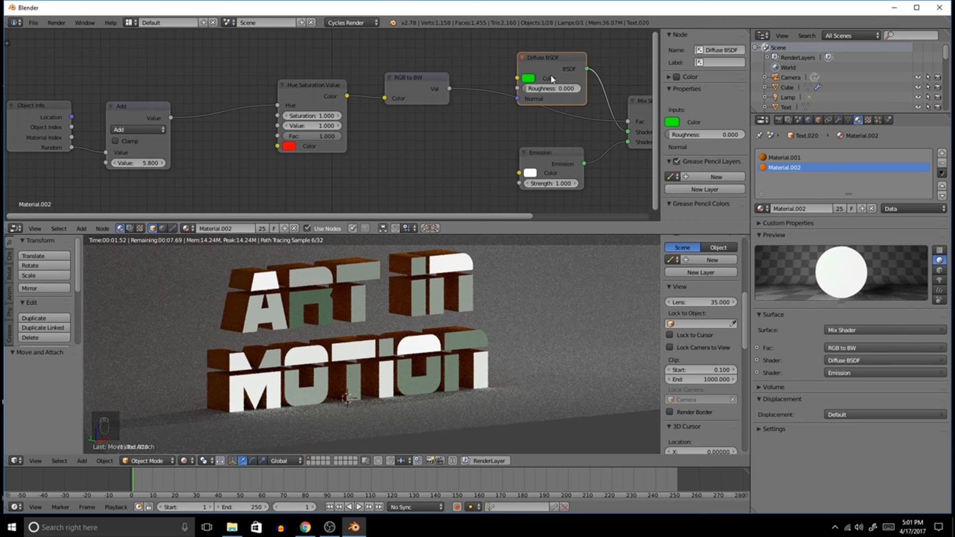
click(528, 78)
drag(547, 181, 619, 197)
Step: Arrange the Diffuse BSDF, Emission and Mix Shader nodes so their links are easy to read
middle_drag(498, 172, 379, 151)
drag(414, 75, 420, 43)
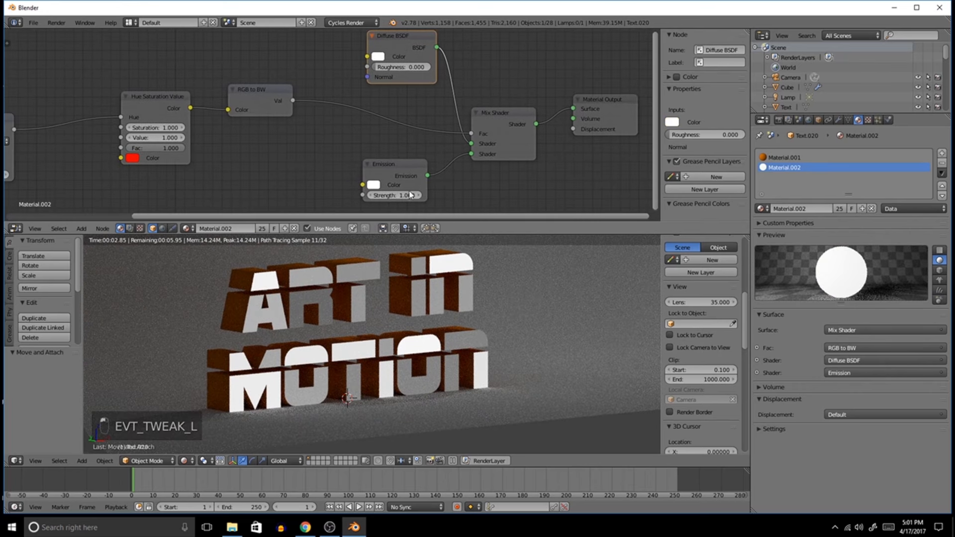
drag(393, 164, 388, 143)
drag(507, 112, 517, 80)
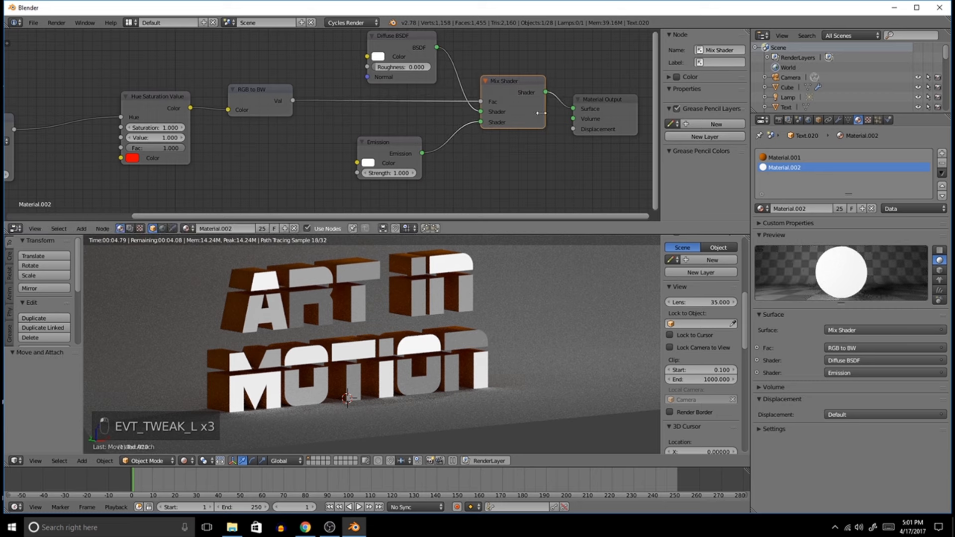
Step: Enable nodes for the World surface and set its background colour to black
click(809, 120)
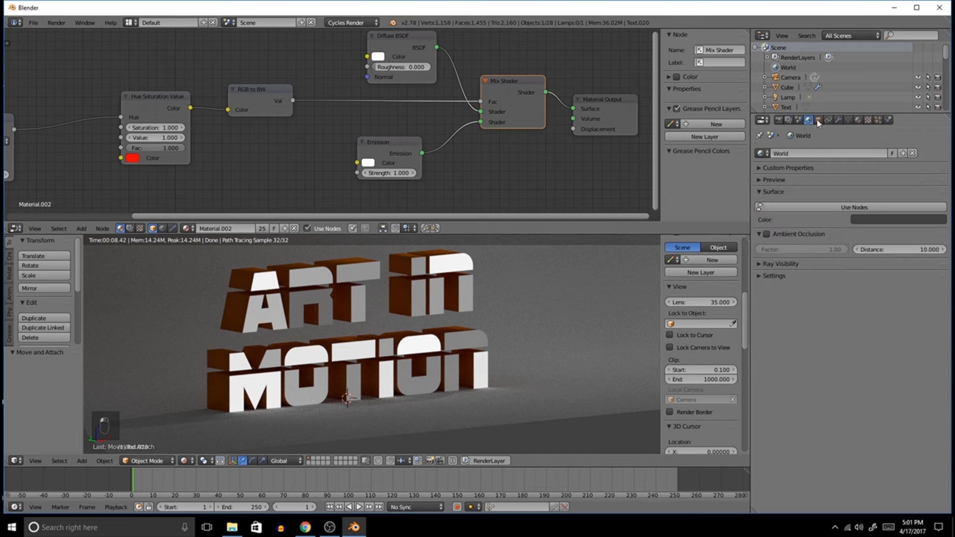
click(852, 208)
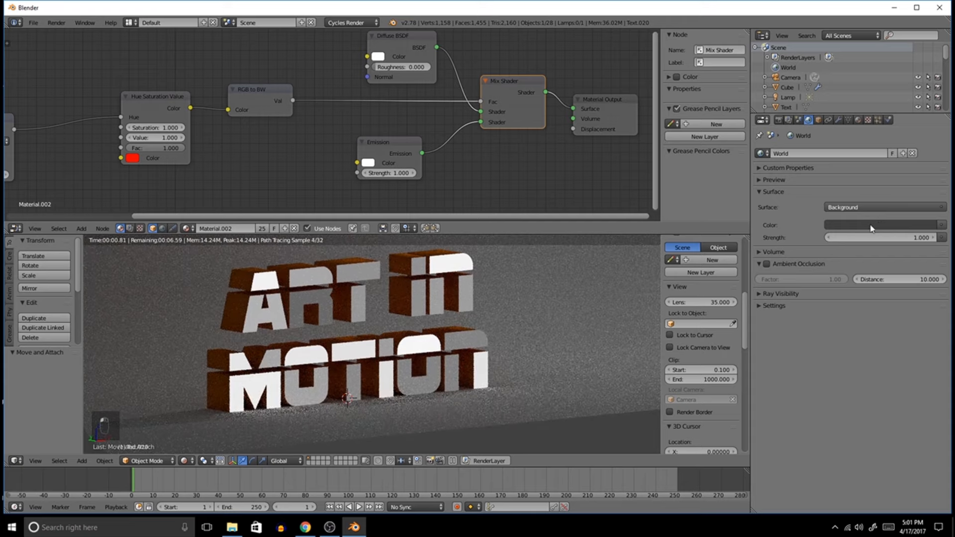
click(871, 225)
drag(928, 139, 912, 198)
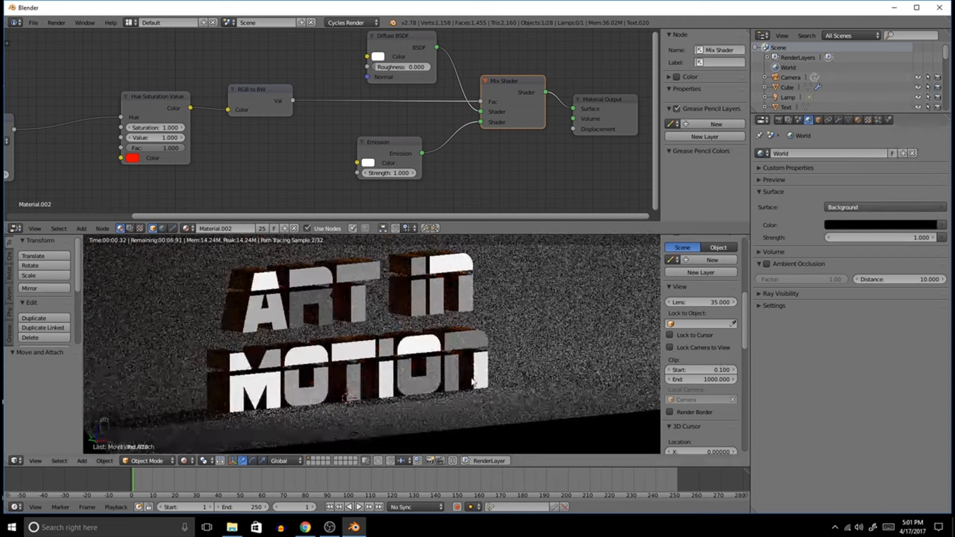
Step: Select the Lamp and save the scene over text.blend on the Desktop
middle_drag(473, 303, 468, 322)
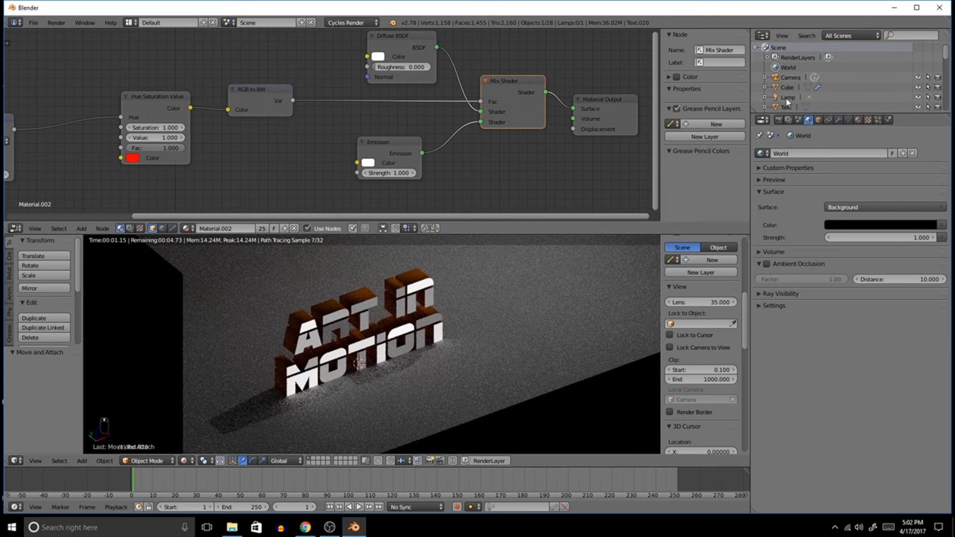
click(788, 99)
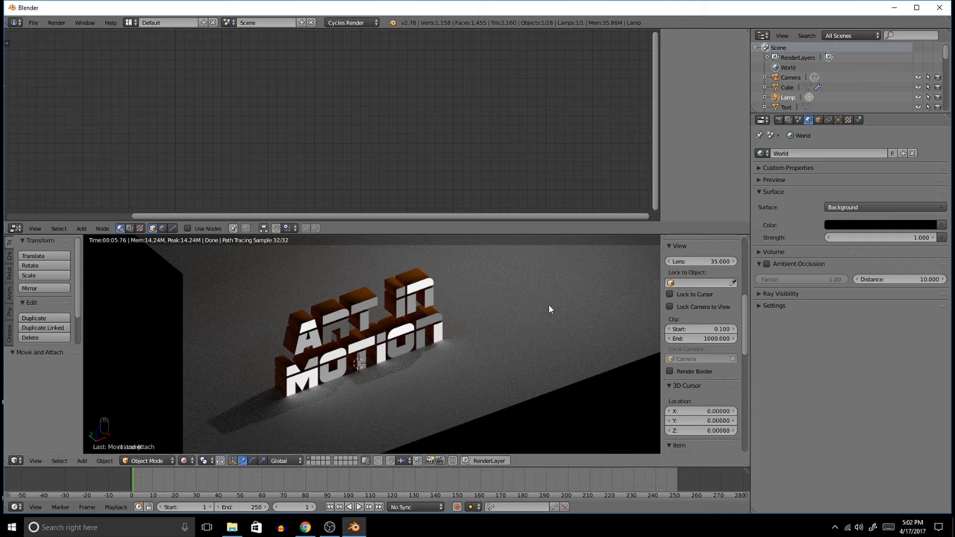
key(ctrl+s)
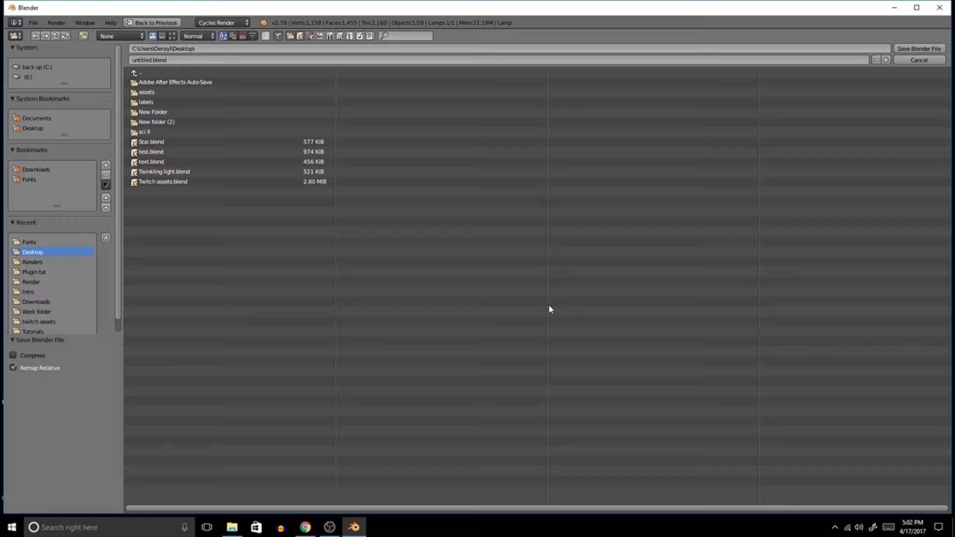
click(165, 162)
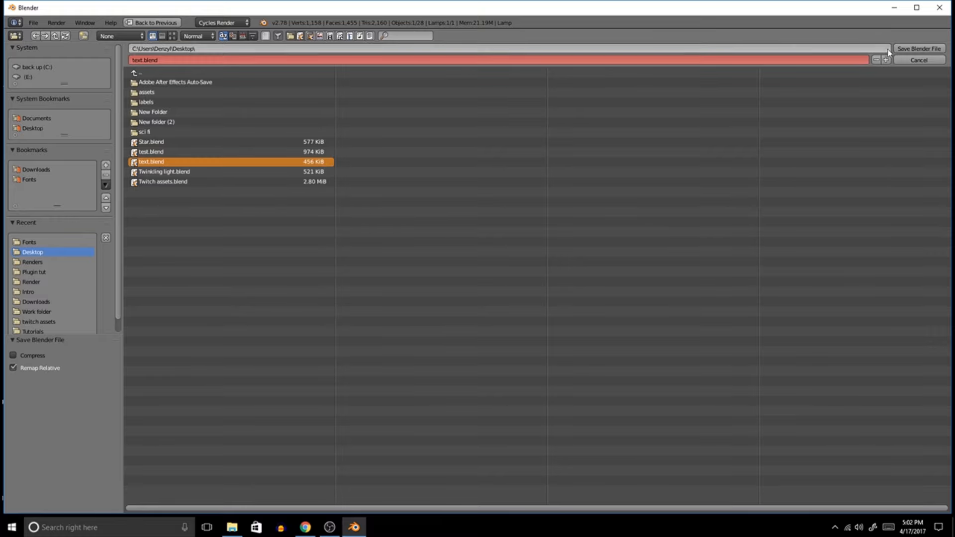
click(918, 48)
Step: Enable nodes for the Lamp and set its emission strength to 10.000
scroll(419, 354, up, 5)
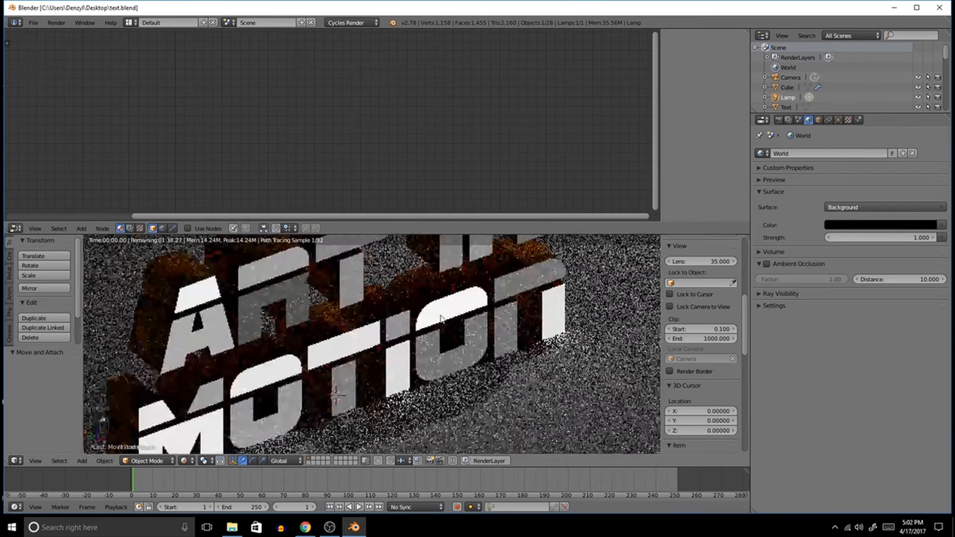
scroll(534, 271, down, 2)
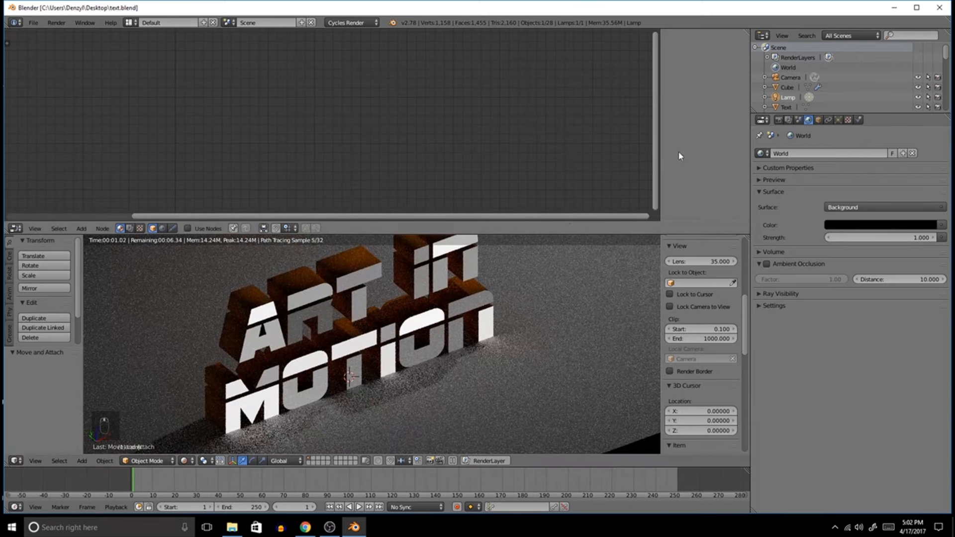
click(786, 99)
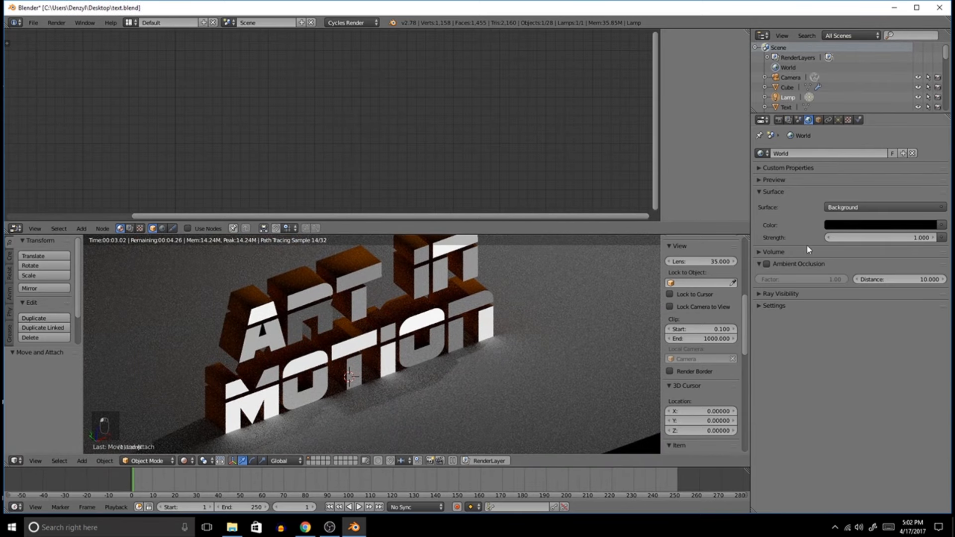
click(839, 120)
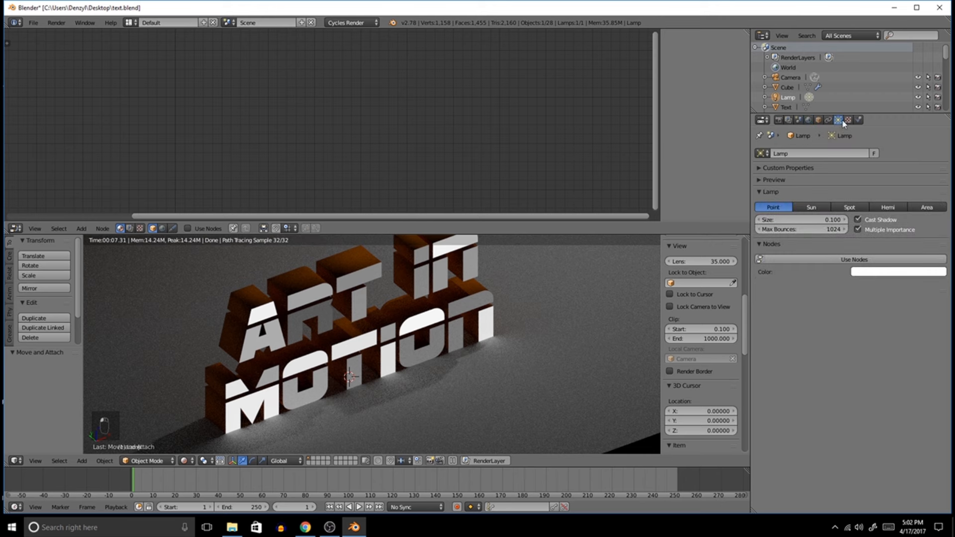
click(802, 260)
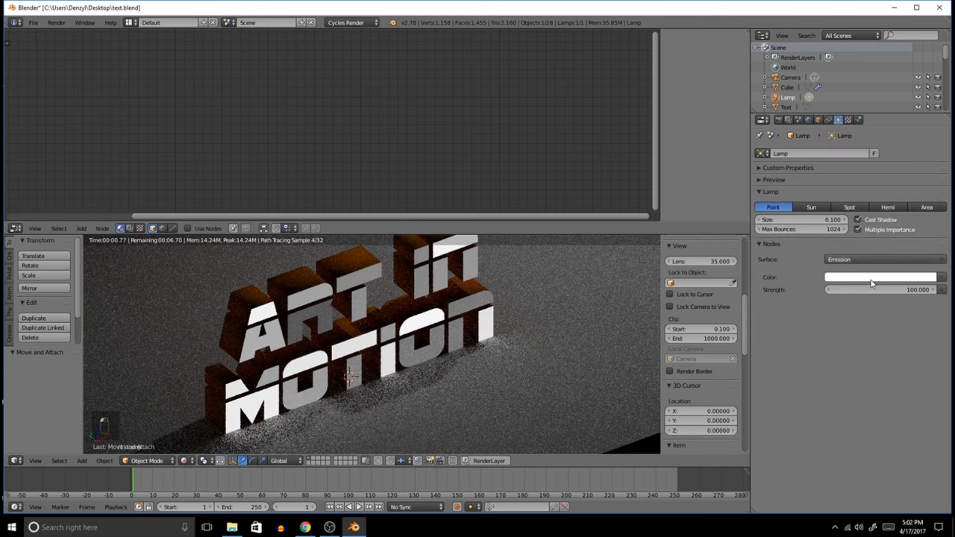
click(837, 290)
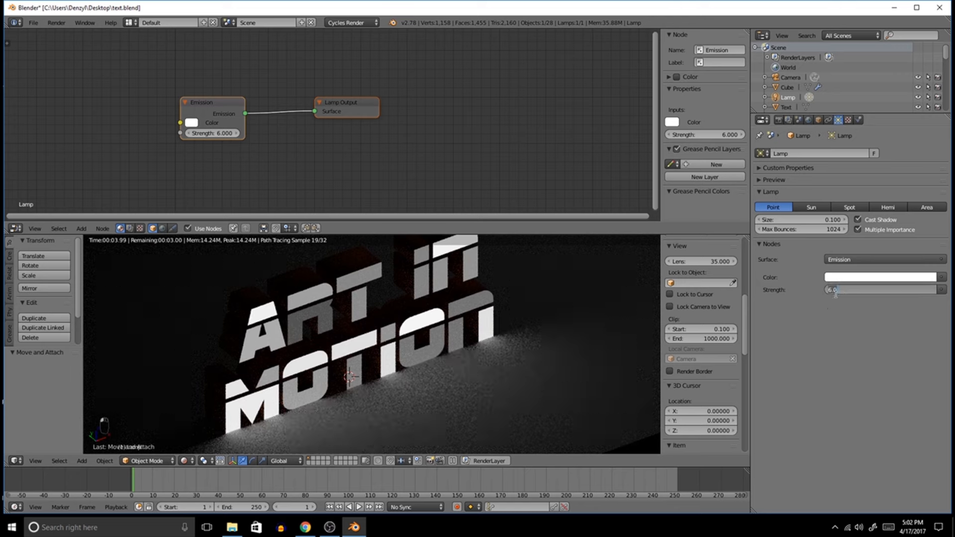
key(Return)
Step: Select a piece of the text, set its Add node's value to 9.000 and go to frame 0
middle_drag(565, 379, 315, 278)
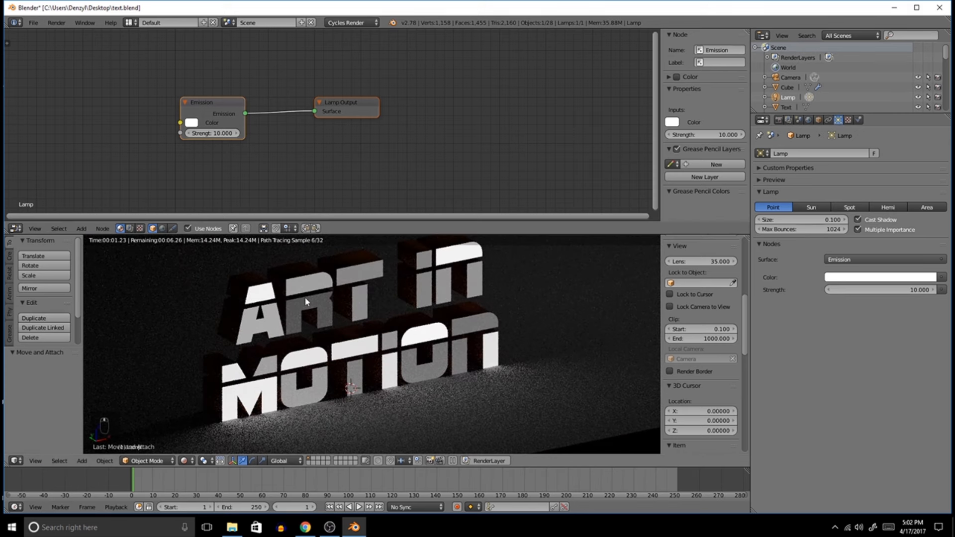
right_click(324, 316)
middle_drag(274, 132, 387, 118)
drag(150, 152, 161, 153)
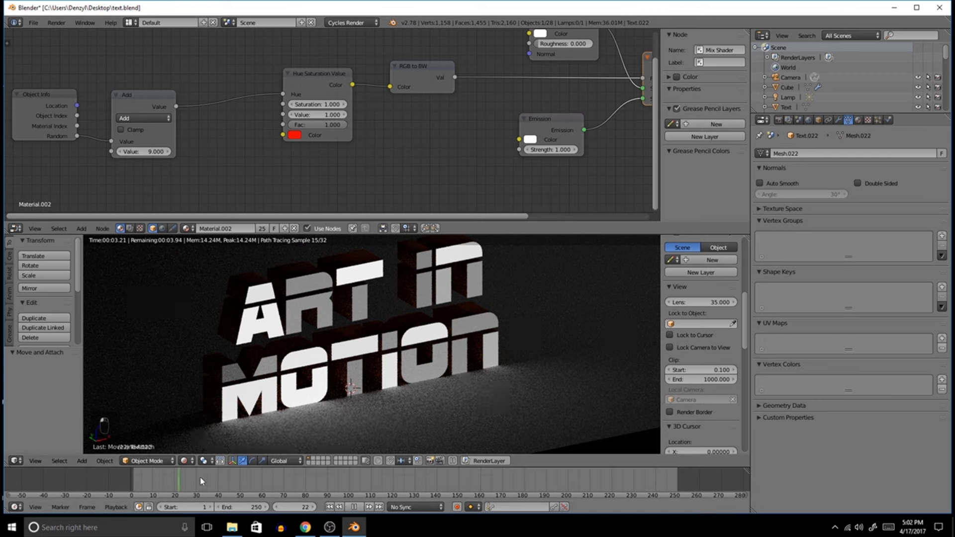
click(132, 482)
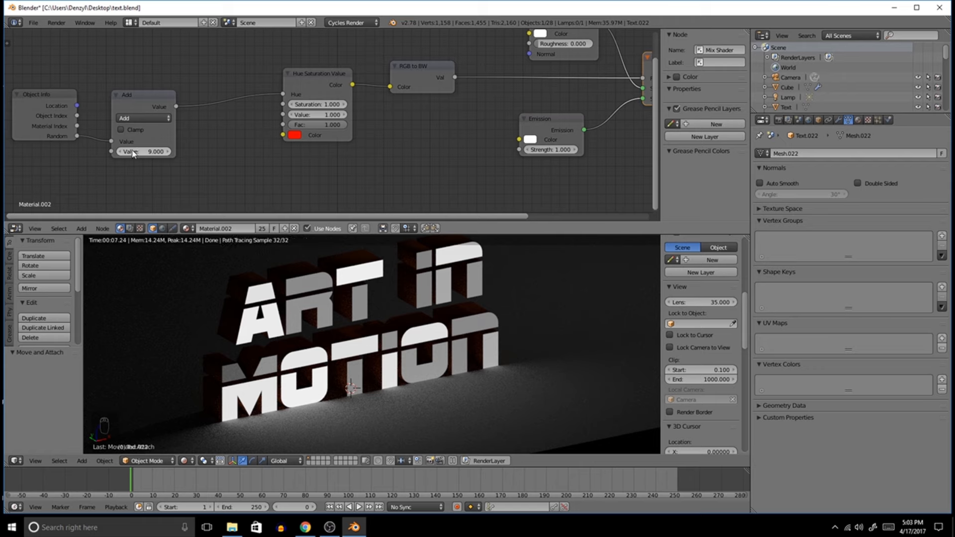
Step: Raise and keyframe the Add node's value at frame 167, and scrub back to frame 114 to preview the flicker
drag(344, 483, 496, 450)
drag(143, 155, 154, 157)
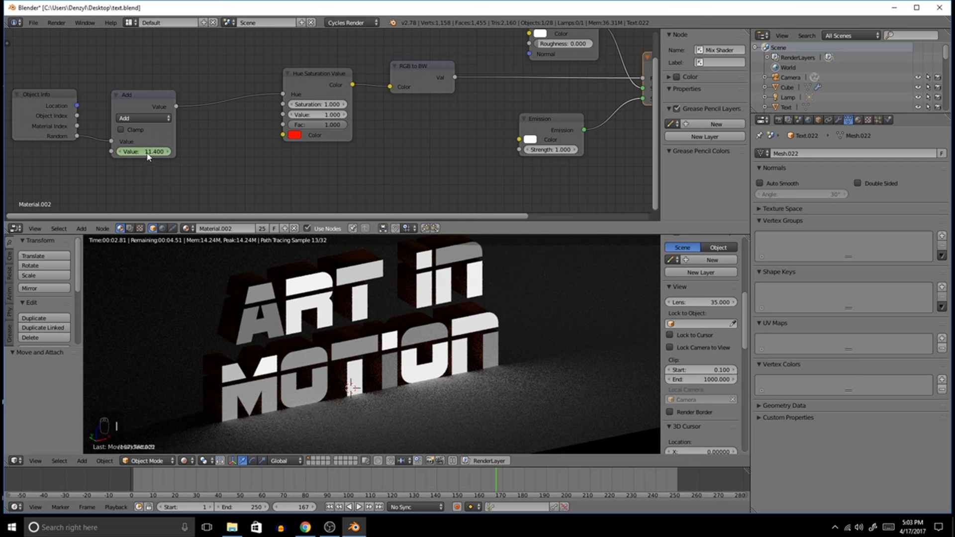
drag(490, 479, 381, 478)
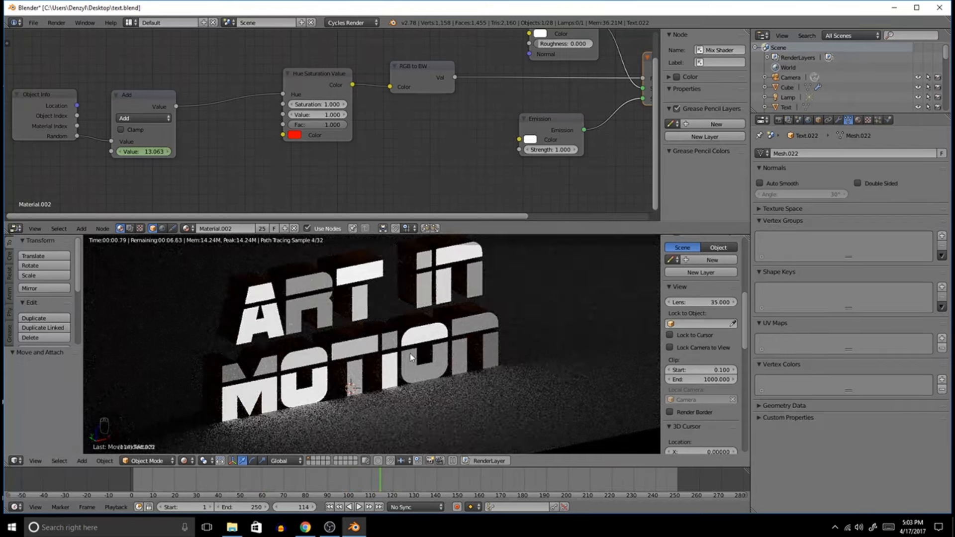
Step: Add the Twinkling Lights node group to the empty Material.002 node tree, beside the Material Output
scroll(410, 353, down, 5)
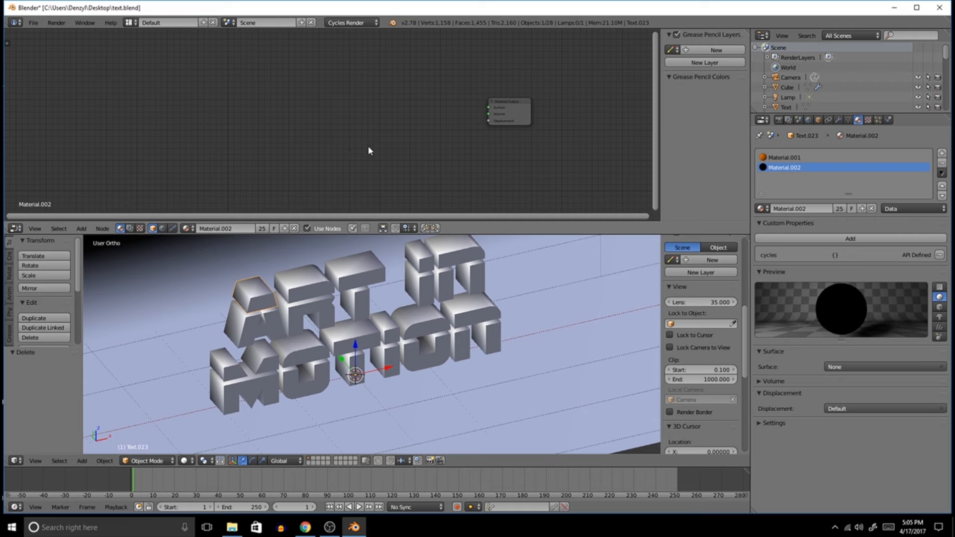
key(shift+a)
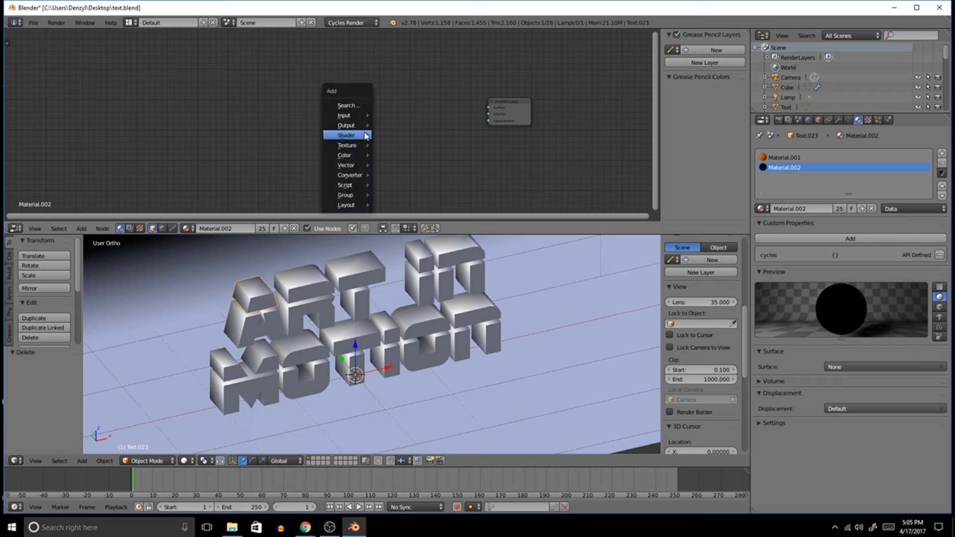
mouse_move(374, 195)
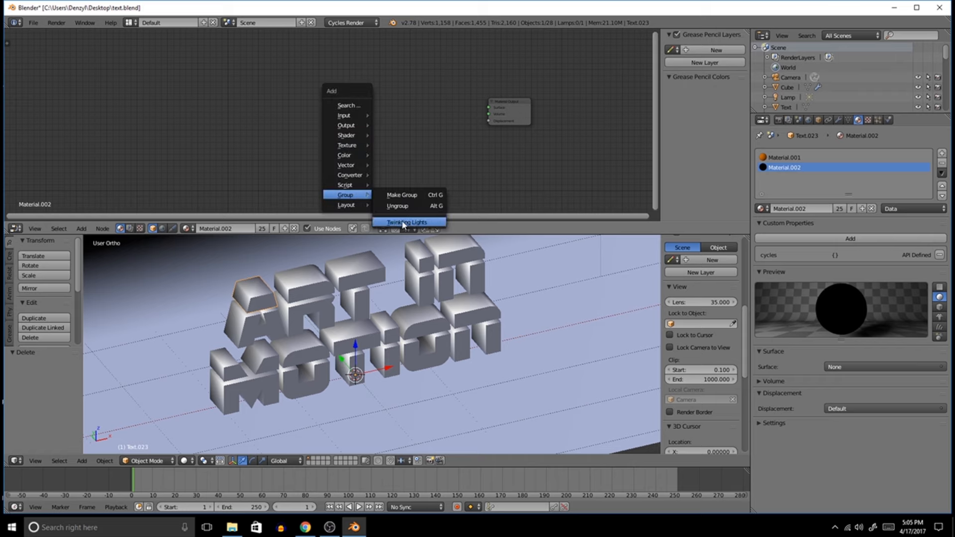
click(417, 223)
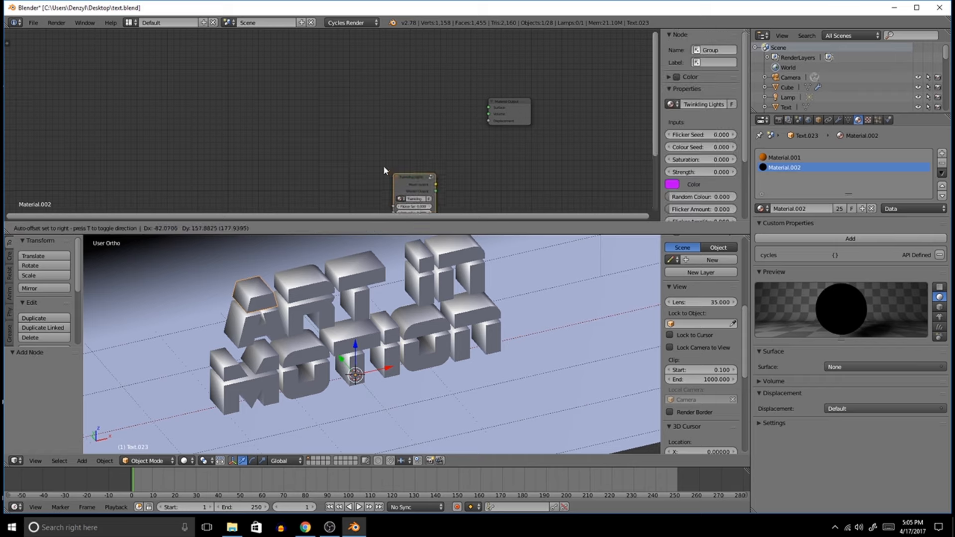
click(350, 97)
Step: Link the Twinkling Lights Shader Output to the Material Output's Surface and reposition the group node
mouse_move(523, 145)
ctrl+middle_down()
mouse_move(406, 116)
mouse_move(520, 135)
ctrl+middle_up()
drag(388, 106, 480, 119)
drag(388, 112, 395, 116)
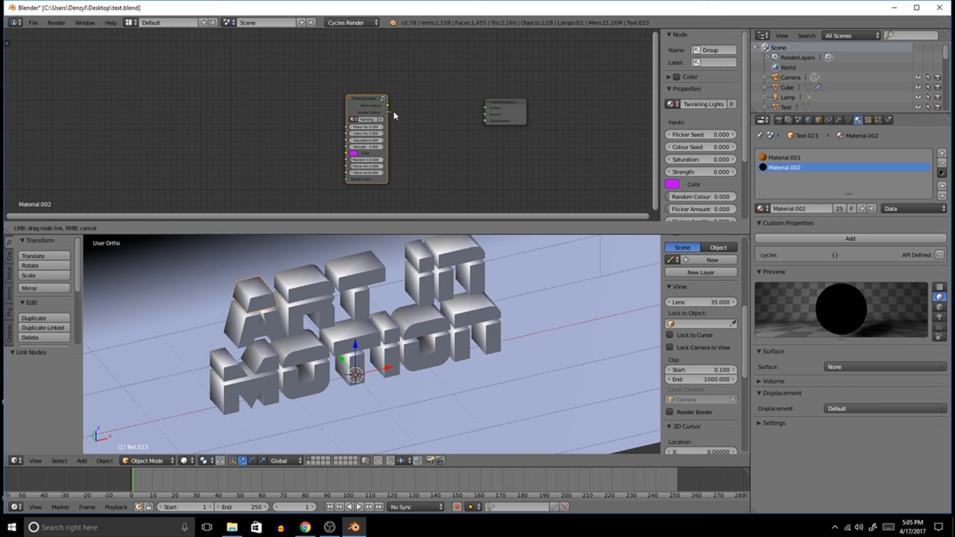
drag(488, 117, 487, 114)
scroll(414, 176, up, 4)
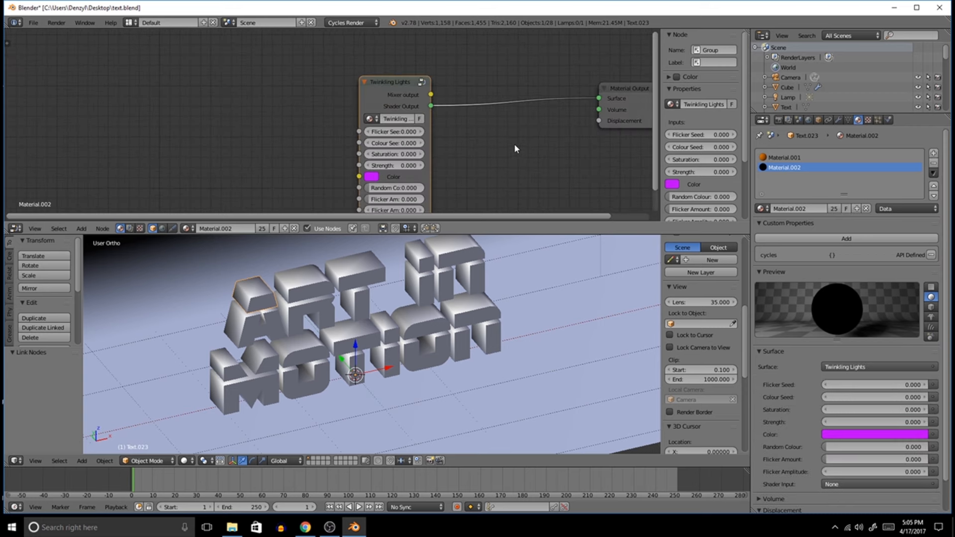
drag(407, 102, 373, 75)
Step: Preview the text in rendered shading and set the Twinkling Lights Strength to 0.600 and Saturation to 1.000
key(shift+z)
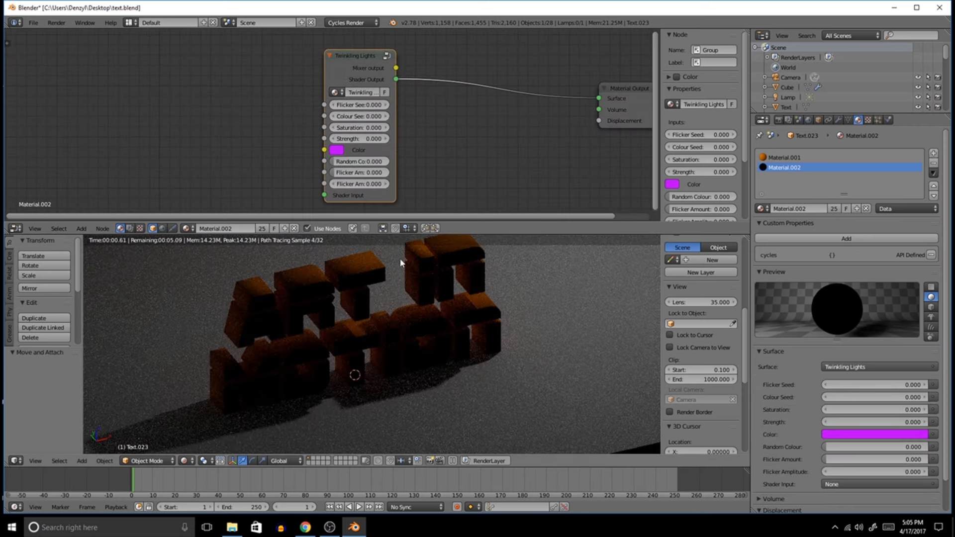
middle_drag(433, 317, 441, 287)
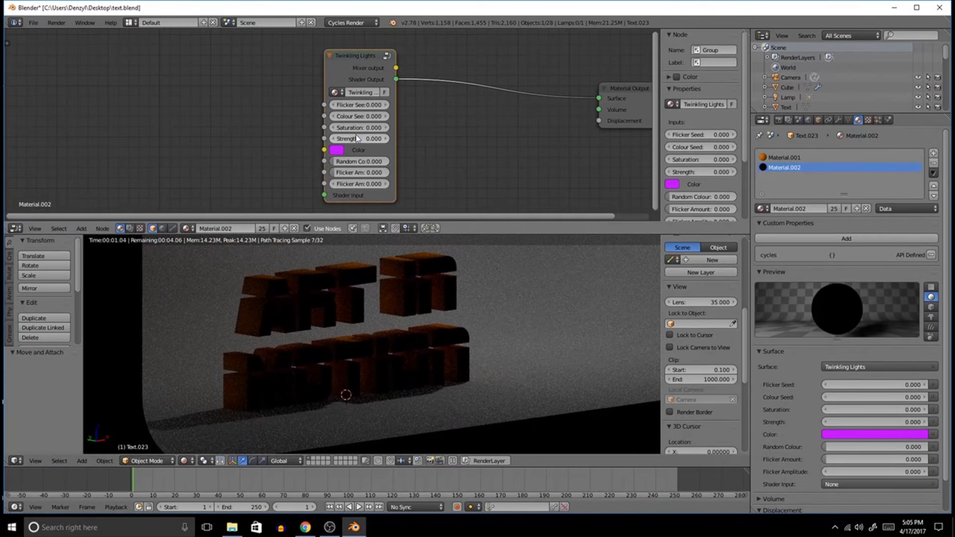
drag(359, 142, 363, 142)
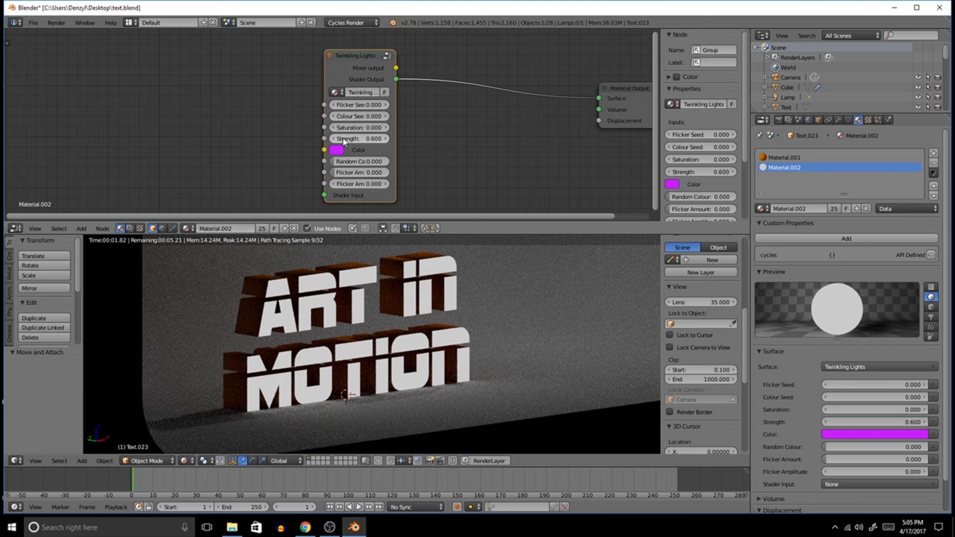
drag(347, 127, 368, 127)
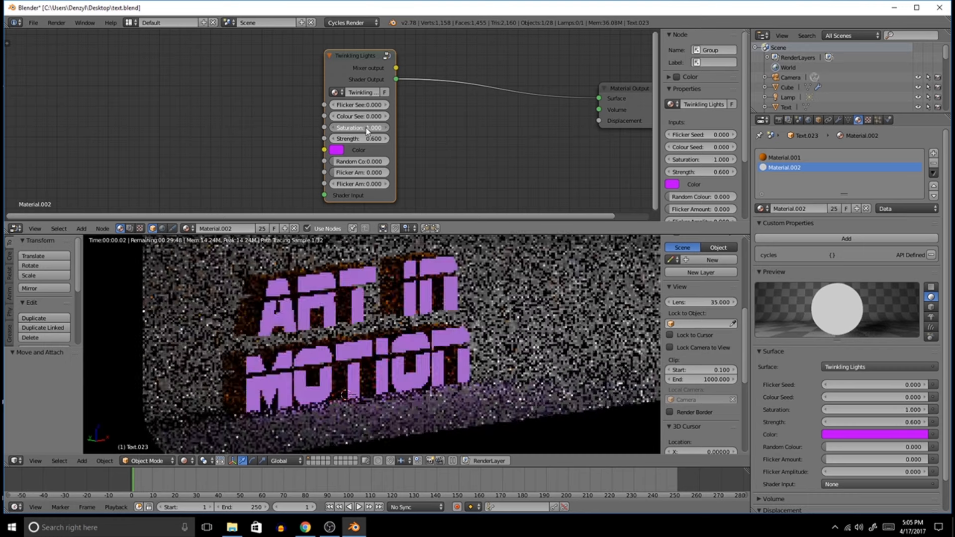
Step: Try green for the Twinkling Lights colour and settle on a bright sky blue
click(338, 150)
click(355, 167)
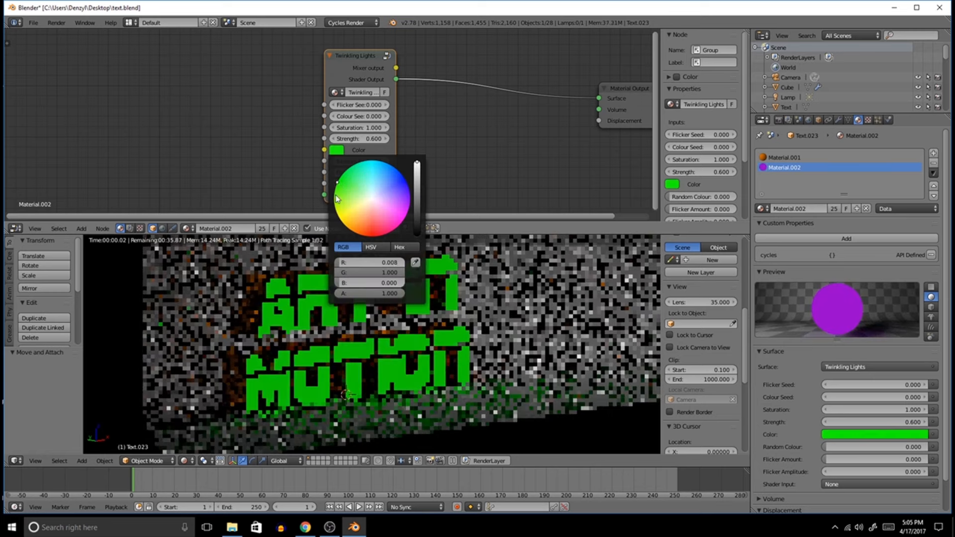
click(336, 150)
click(362, 200)
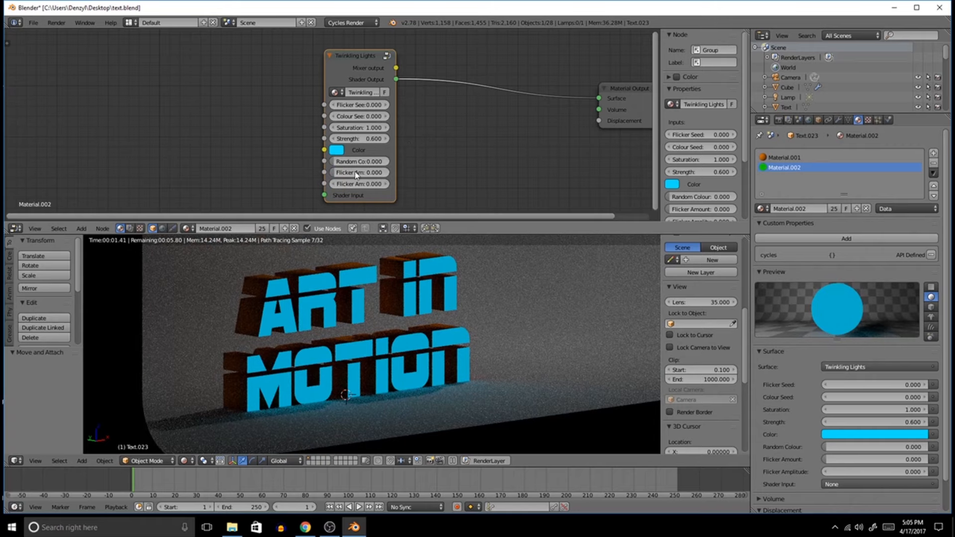
Step: Set the group's Flicker Amount and Random Colour to 1.000, Flicker Seed to 2.800 and Colour Seed to 2.400
drag(346, 176, 404, 179)
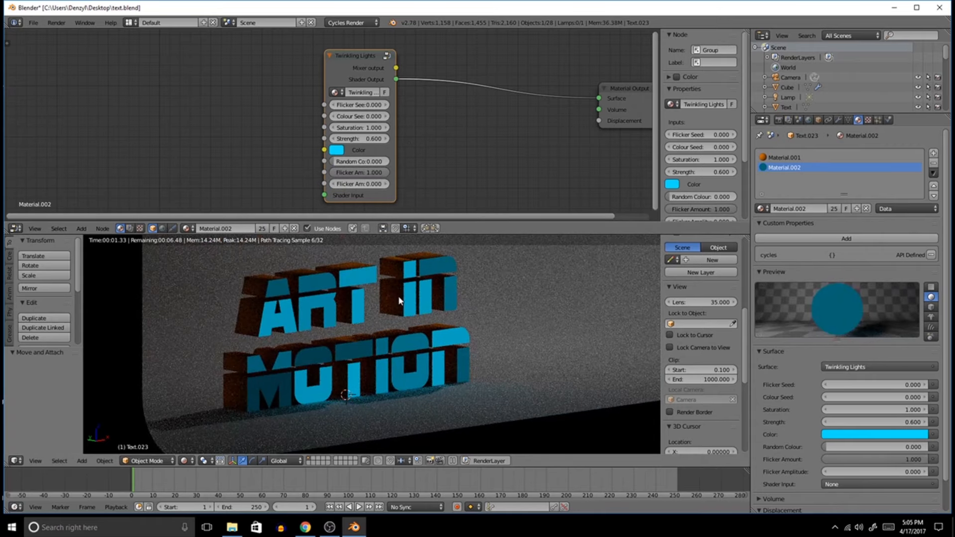
drag(353, 107, 361, 108)
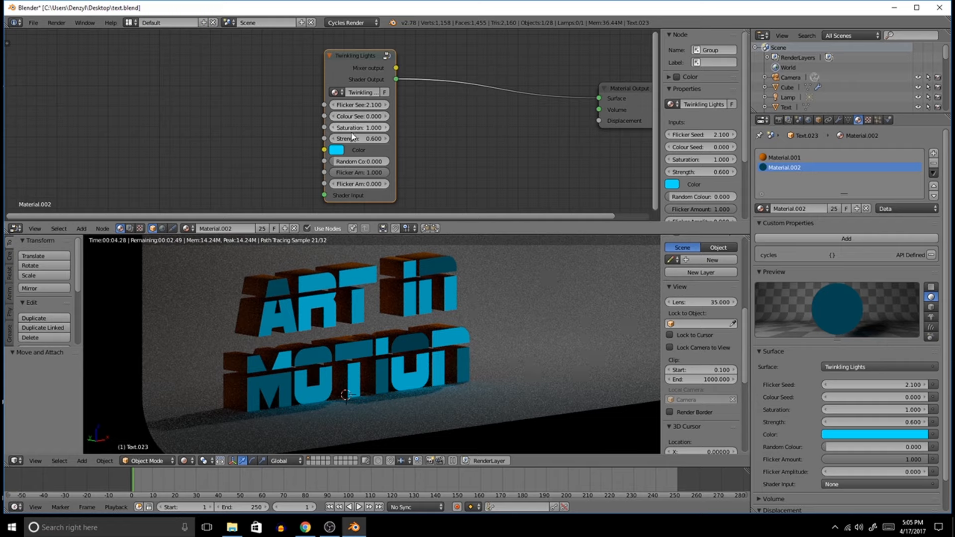
drag(347, 165, 396, 166)
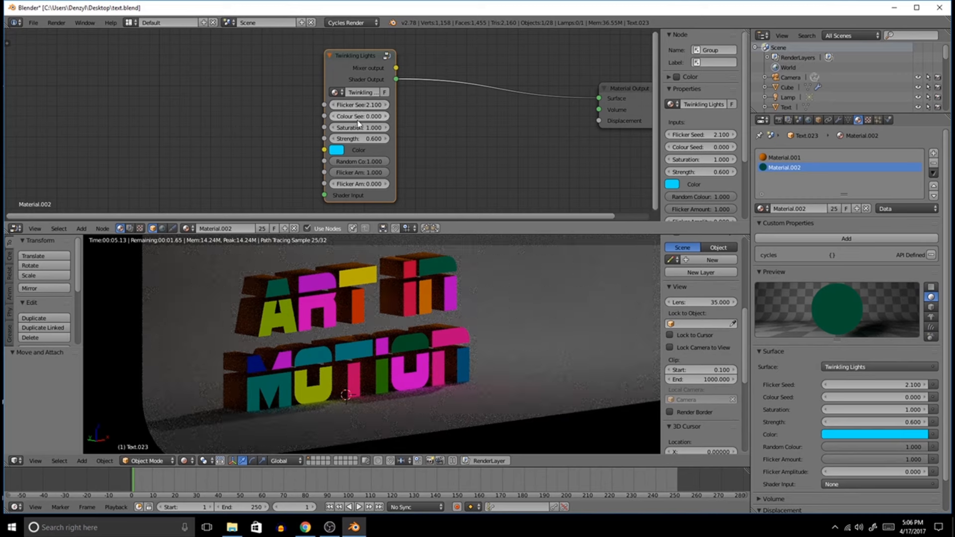
mouse_move(354, 119)
mouse_down()
mouse_move(373, 116)
mouse_move(361, 120)
mouse_move(370, 108)
mouse_move(354, 107)
mouse_up()
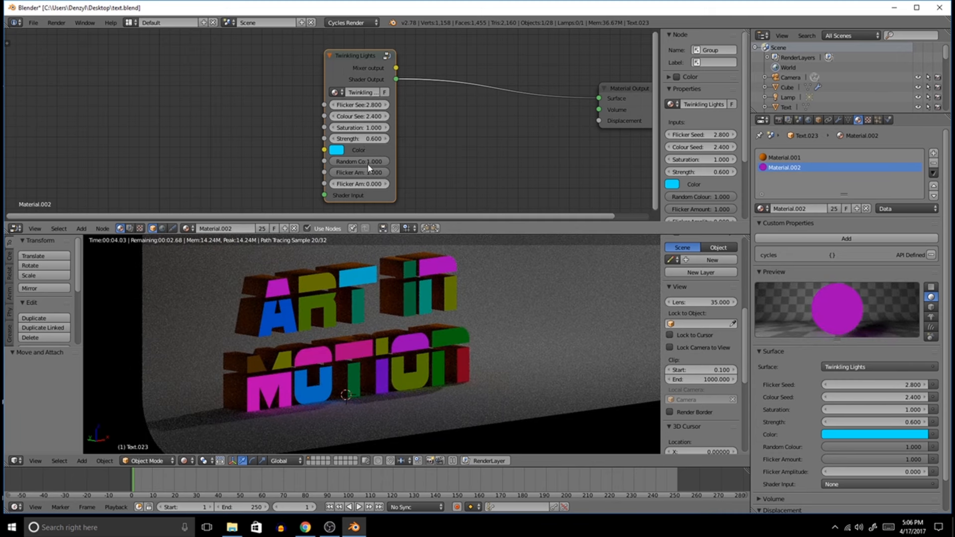
Step: Set the Twinkling Lights Random Colour back to 0.000 and the Flicker Amplitude to 0.800
drag(368, 167, 303, 188)
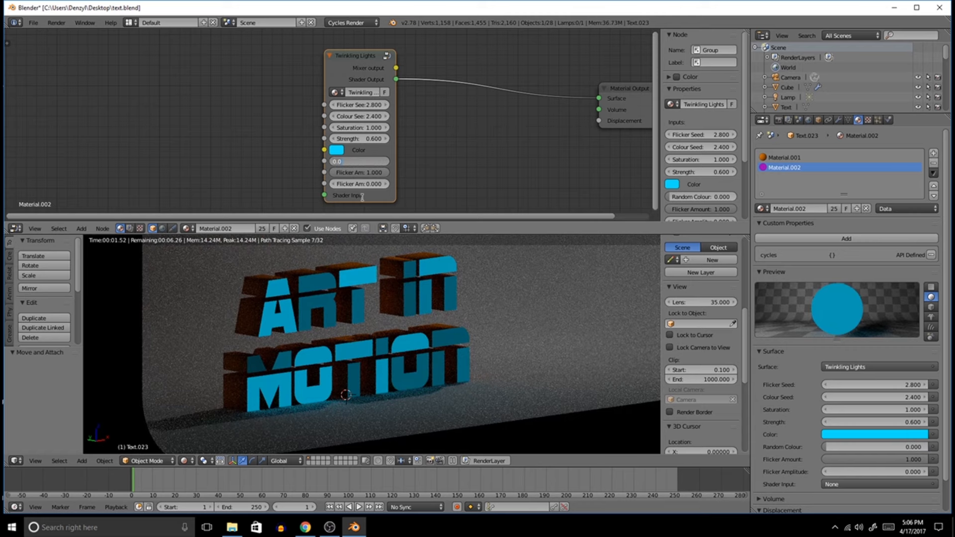
key(Return)
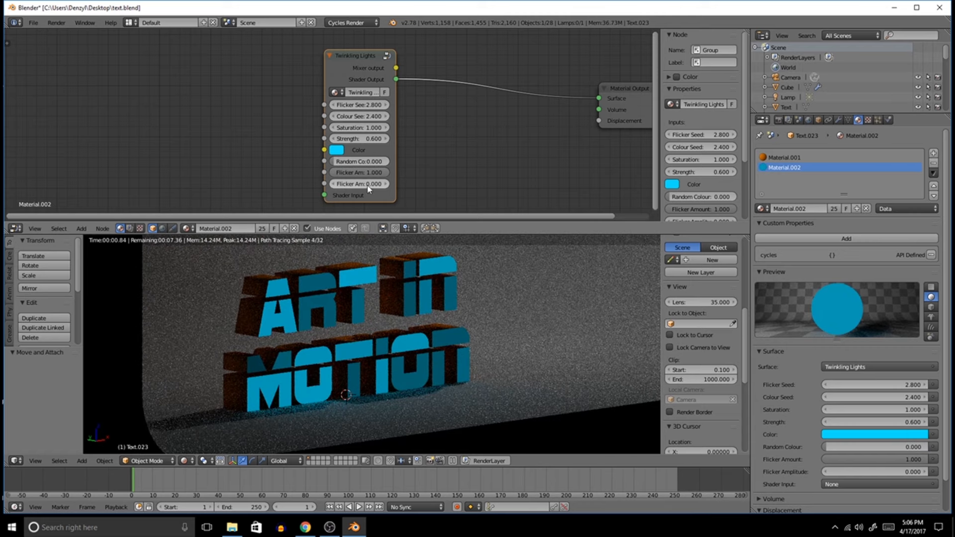
mouse_move(349, 188)
mouse_down()
mouse_move(369, 188)
mouse_move(353, 188)
mouse_up()
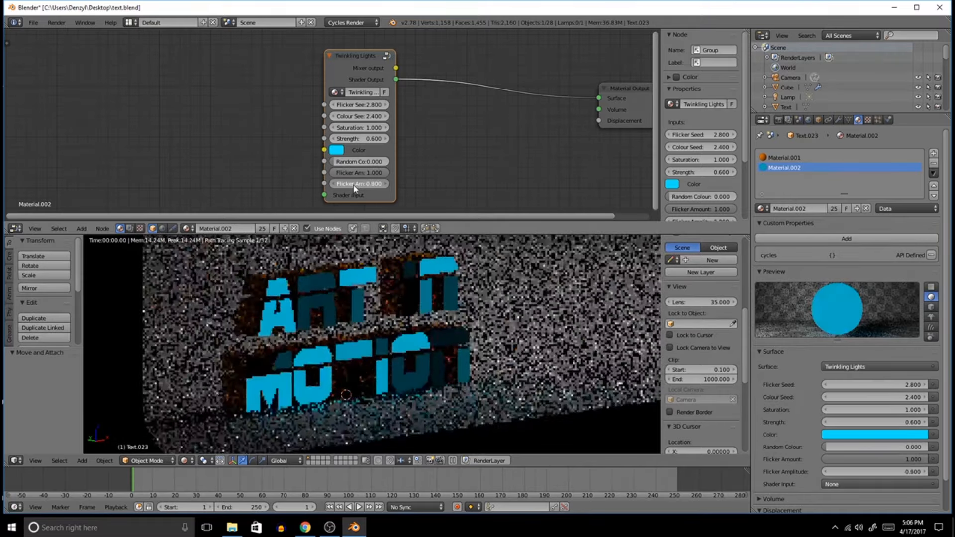